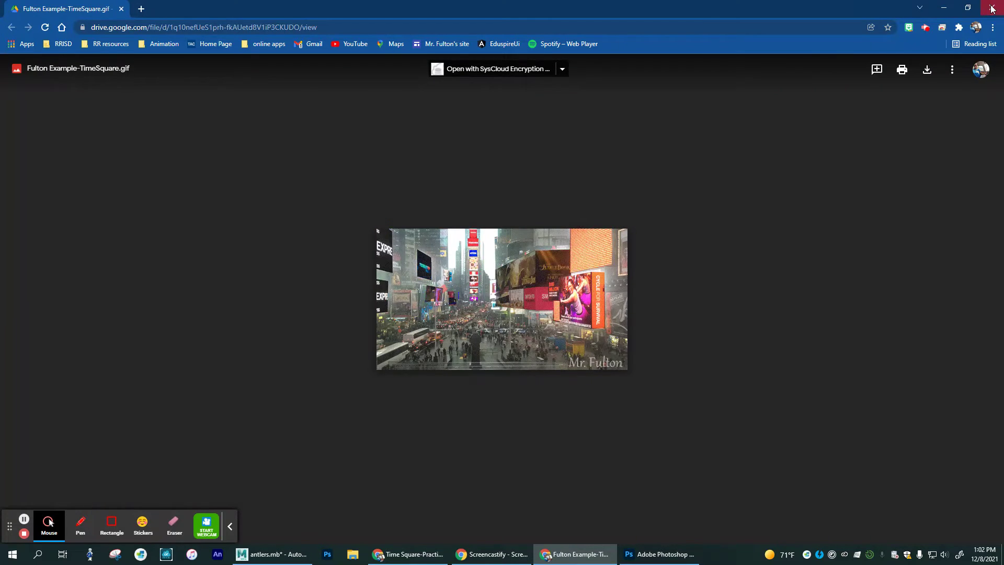
Step: Close the example TimeSquare.gif preview in Google Drive
{"action": "left_click", "coordinate": [120, 9]}
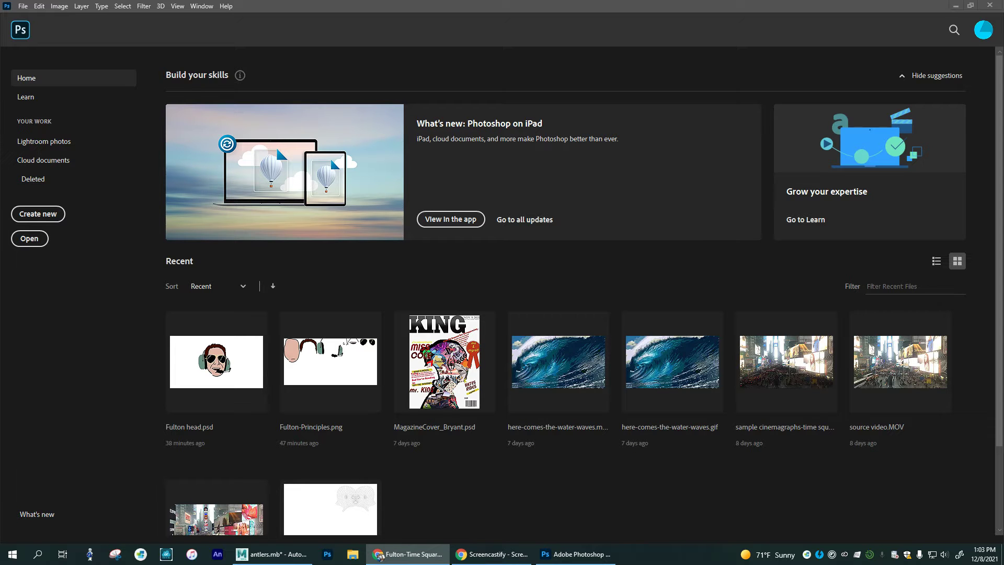
Step: From the assignment page, download source video.MOV into Downloads as source video (1).MOV
{"action": "left_click", "coordinate": [411, 554]}
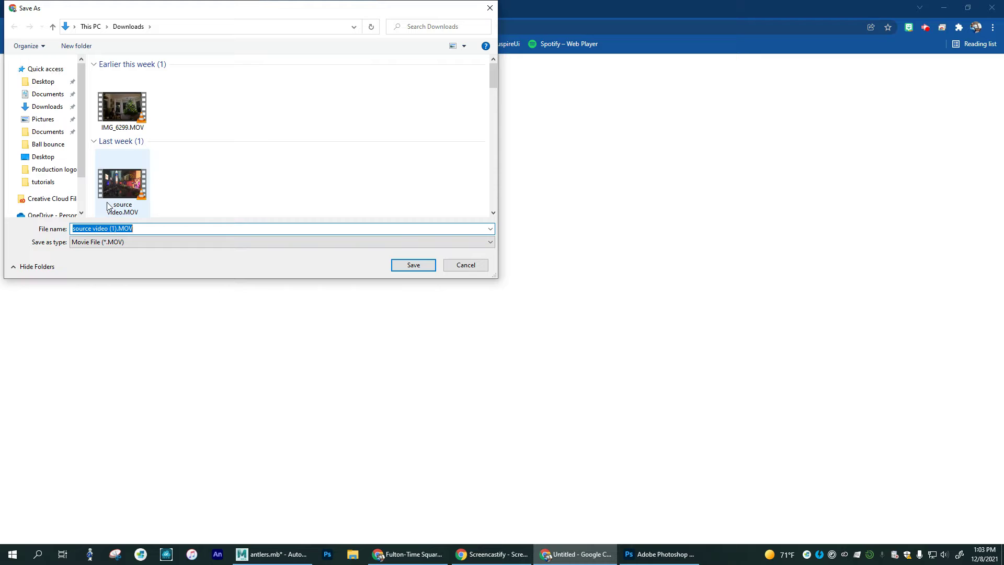
{"action": "left_click", "coordinate": [413, 266]}
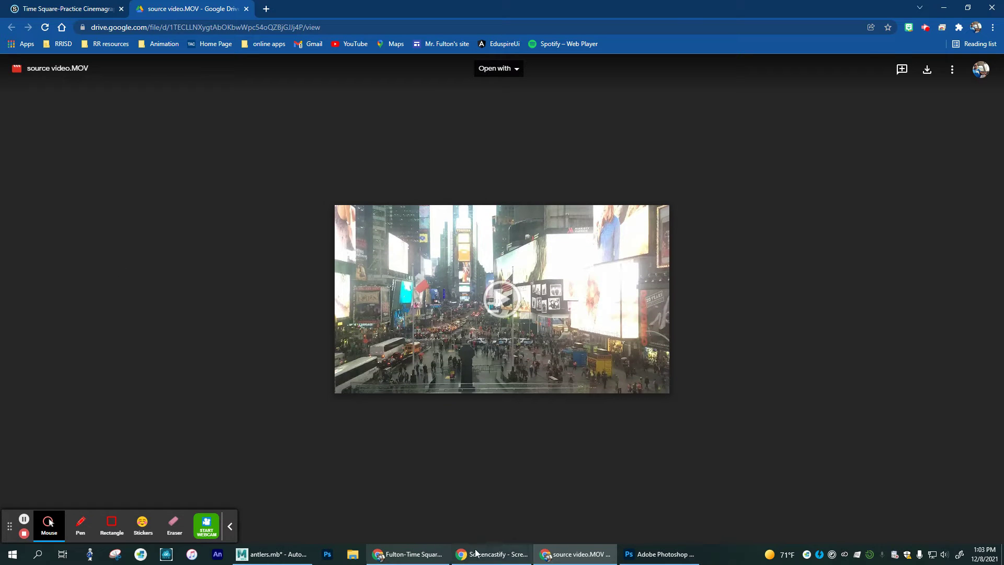
Step: Open source video (1).MOV from Downloads in Photoshop as a 1920 × 1080 video document
{"action": "left_click", "coordinate": [649, 553]}
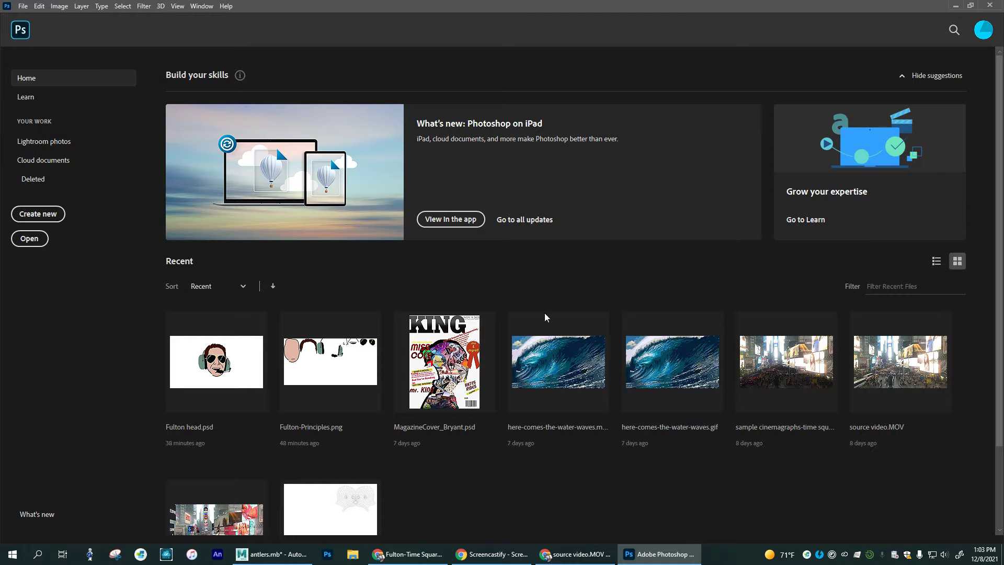
{"action": "left_click", "coordinate": [23, 7]}
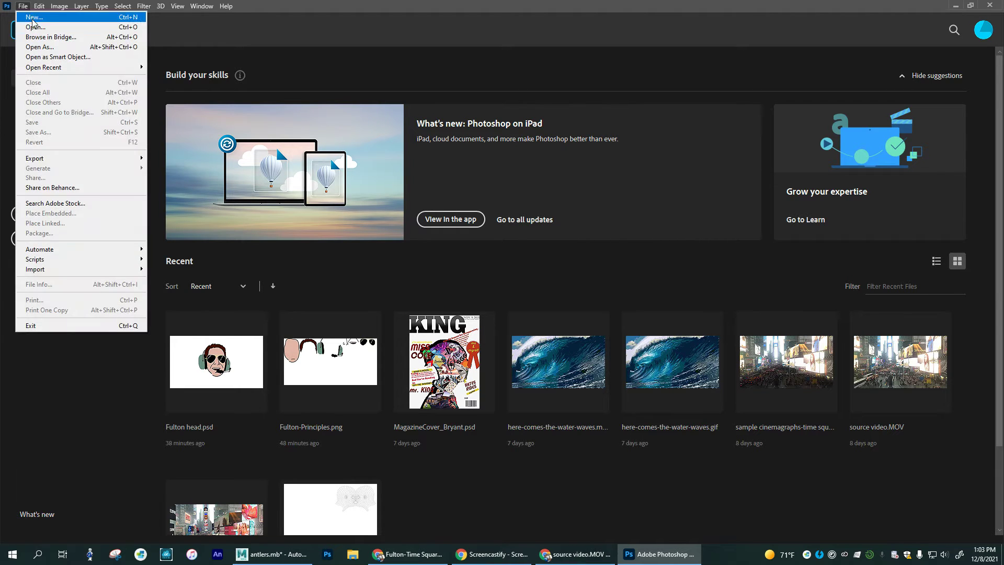
{"action": "left_click", "coordinate": [33, 27]}
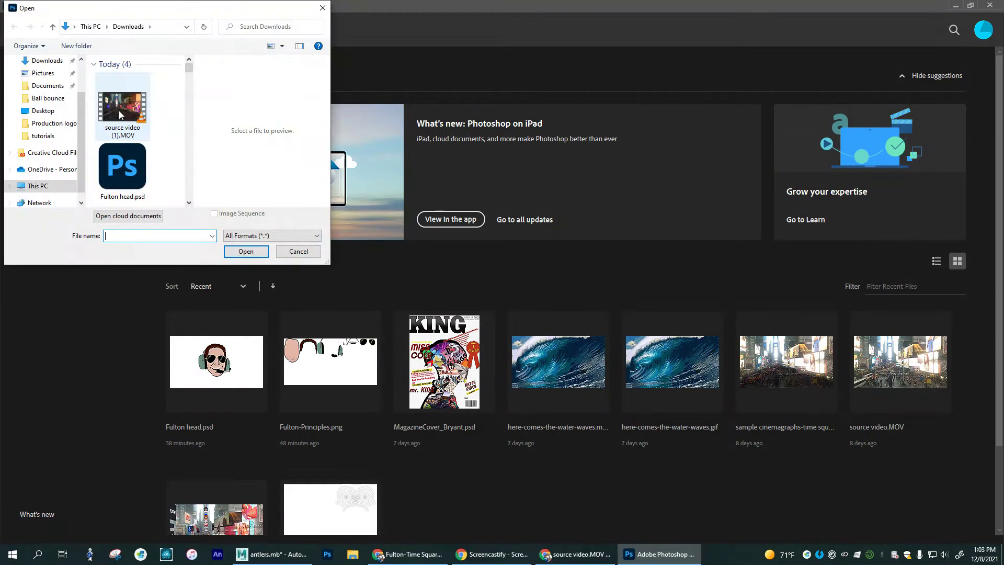
{"action": "left_click", "coordinate": [120, 114]}
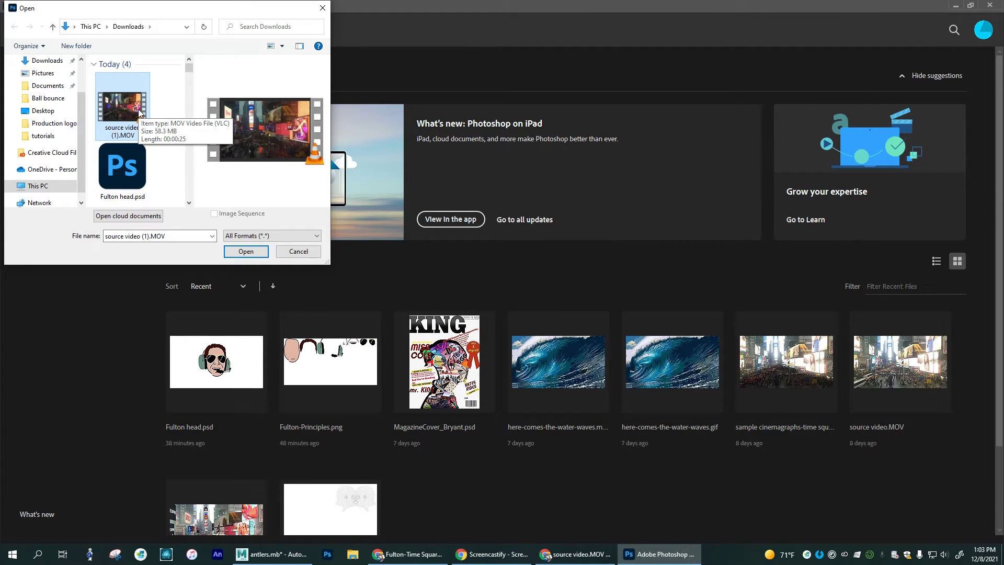
{"action": "left_click", "coordinate": [246, 251]}
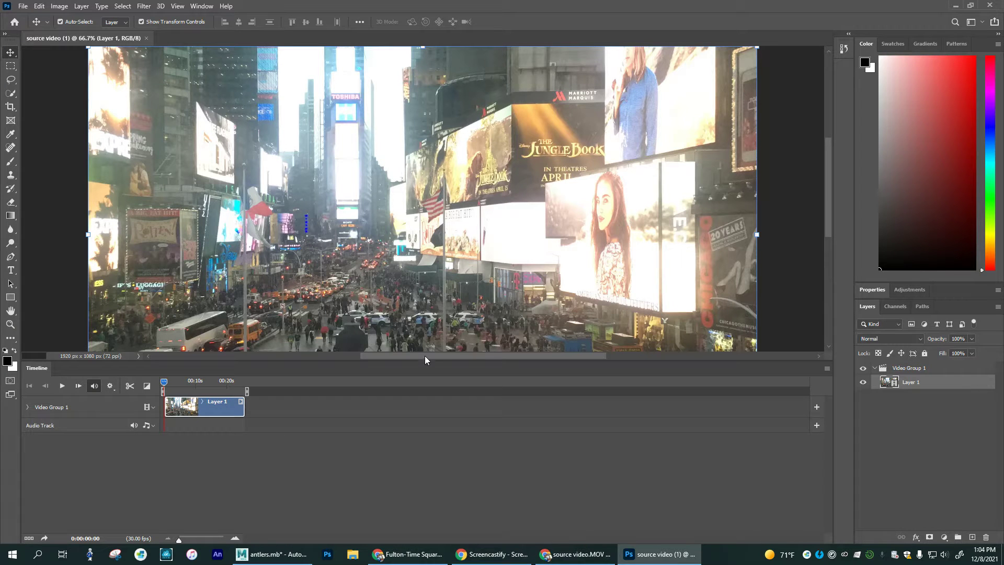
Step: Enlarge the canvas area and ungroup Video Group 1 so Layer 1 stands alone
{"action": "left_click_drag", "start_coordinate": [435, 361], "coordinate": [442, 429]}
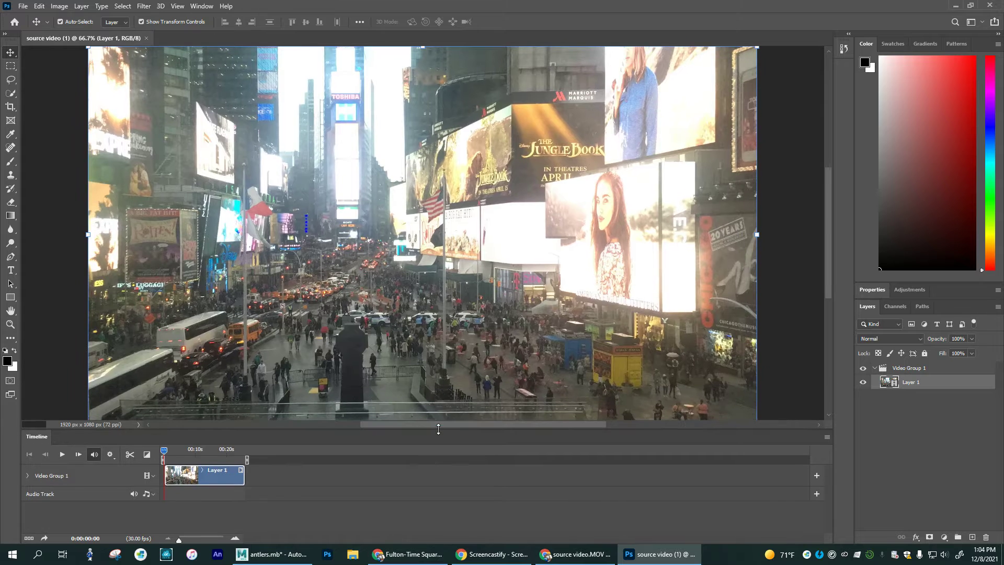
{"action": "left_click", "coordinate": [912, 370]}
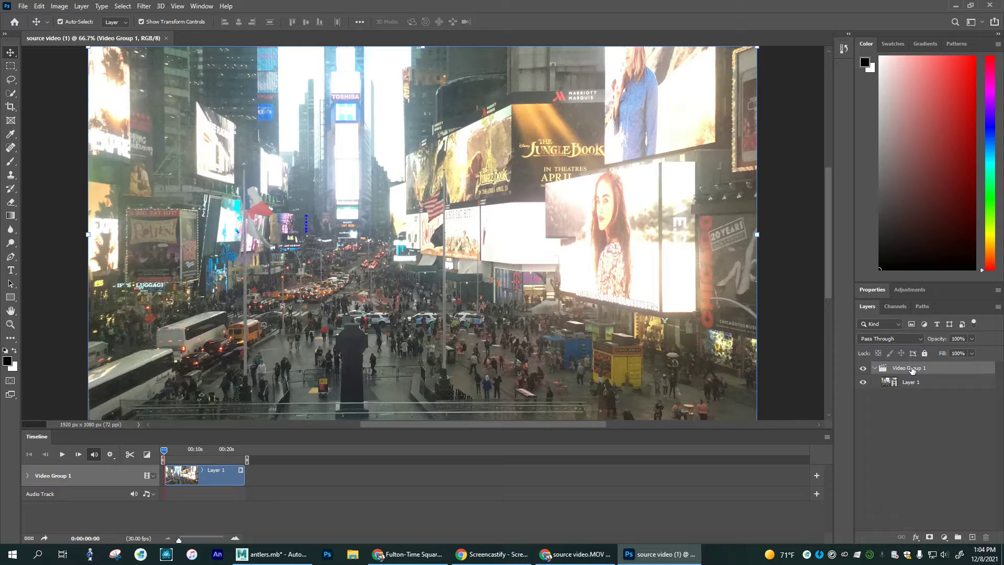
{"action": "right_click", "coordinate": [912, 370]}
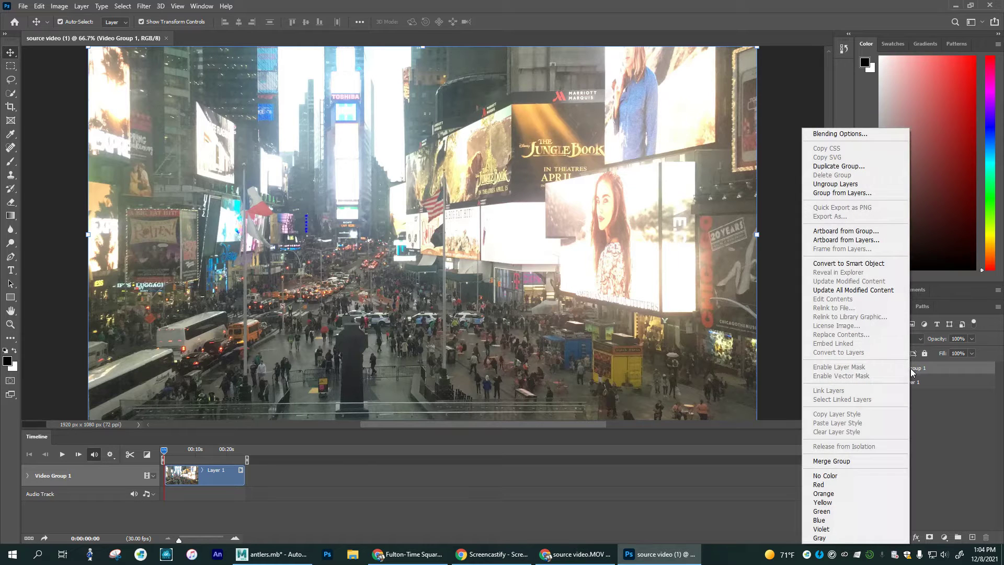
{"action": "left_click", "coordinate": [831, 186]}
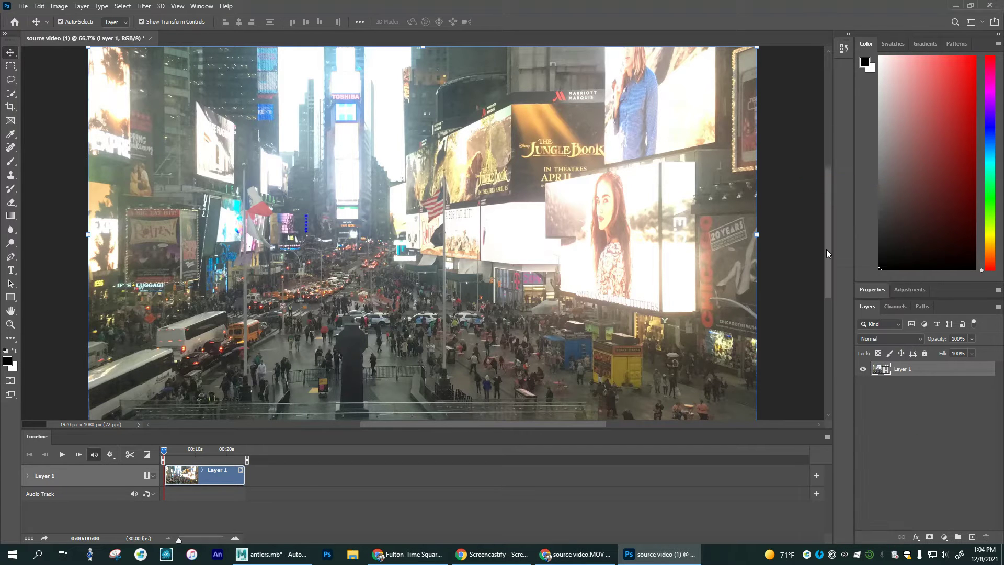
Step: Duplicate Layer 1 as Layer 1 copy, then reselect the original Layer 1
{"action": "right_click", "coordinate": [912, 372]}
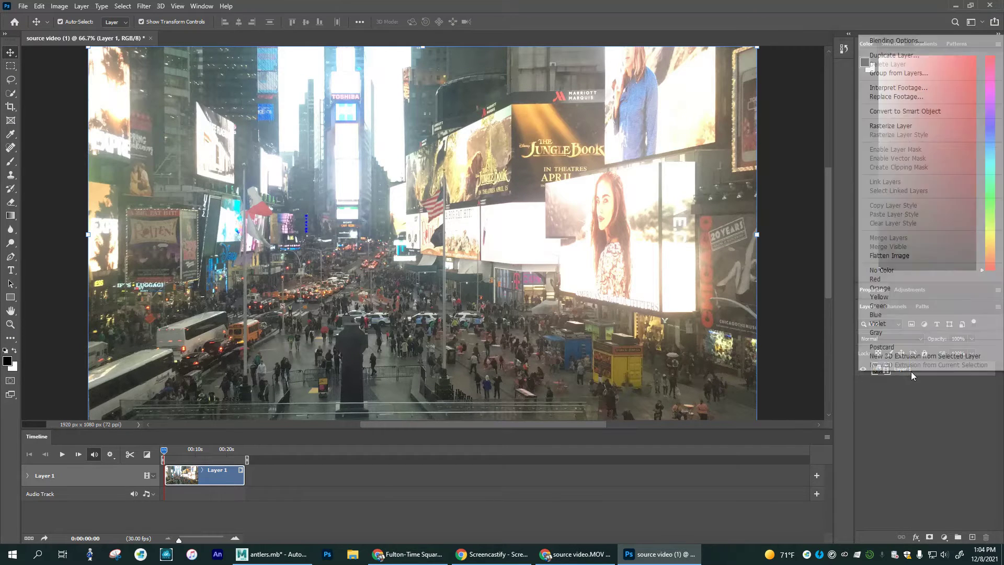
{"action": "left_click", "coordinate": [906, 55]}
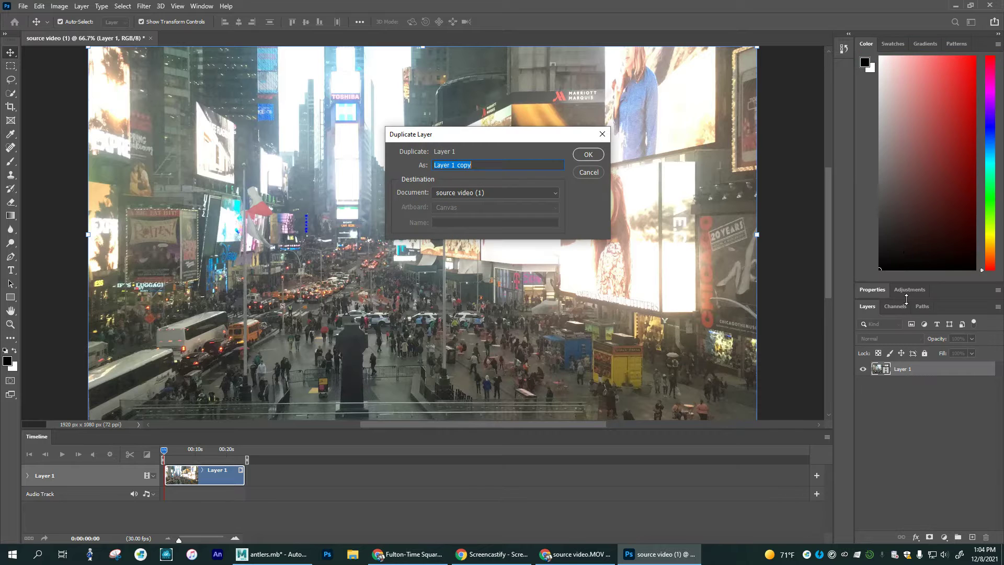
{"action": "left_click", "coordinate": [590, 156]}
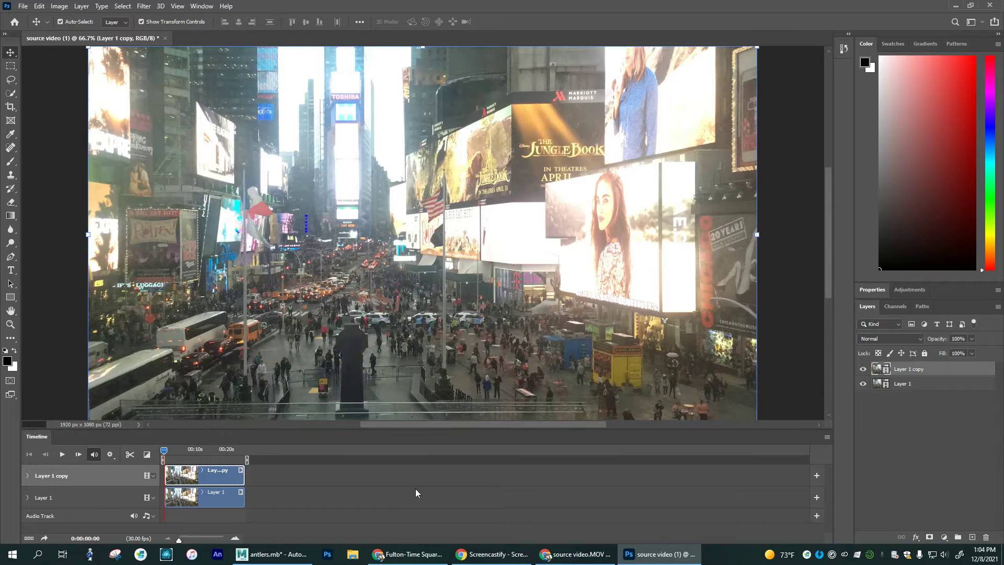
{"action": "left_click", "coordinate": [70, 498]}
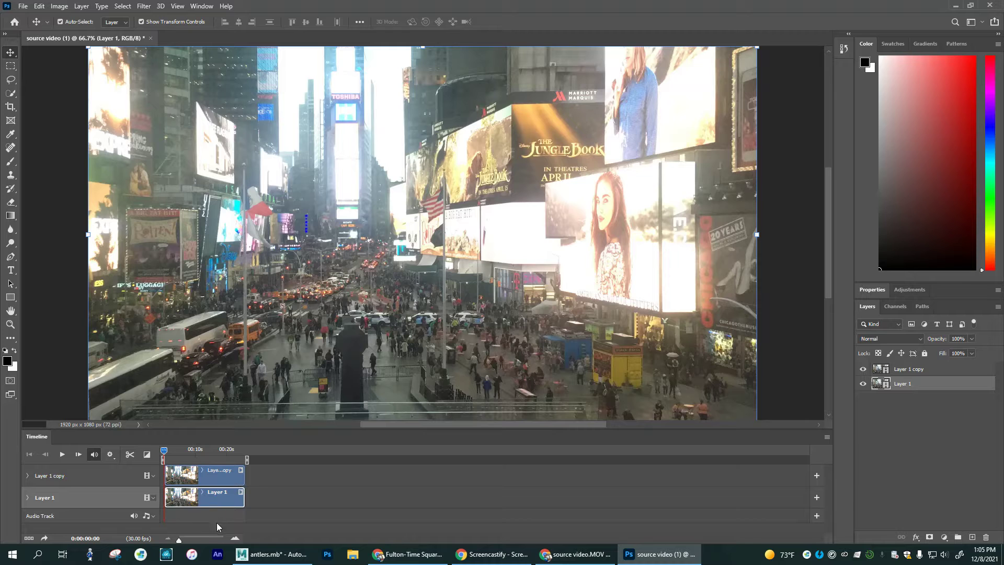
Step: Stretch the timeline scale, play and stop the clip, and scrub back toward the start
{"action": "left_click_drag", "start_coordinate": [179, 539], "coordinate": [186, 541]}
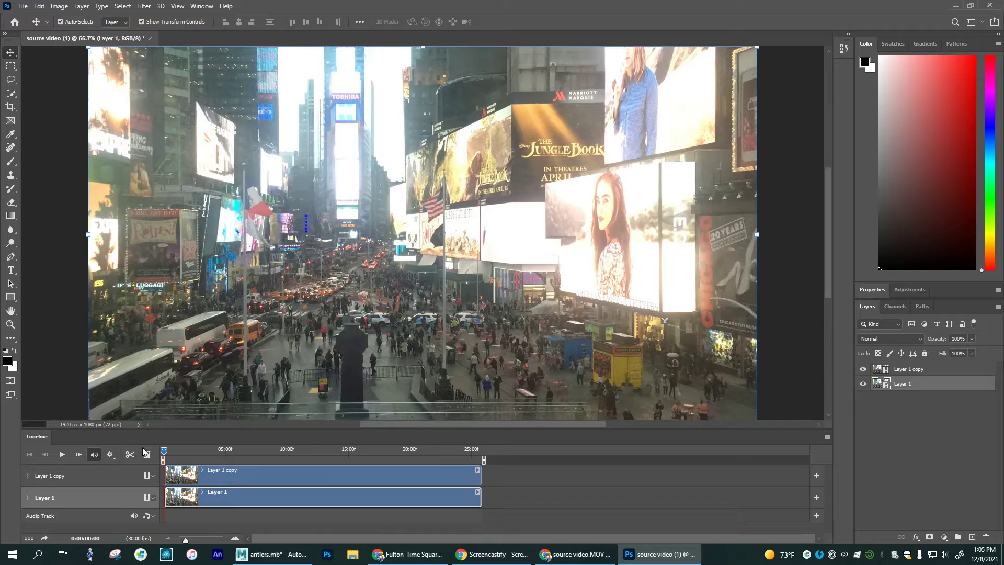
{"action": "key", "text": "space"}
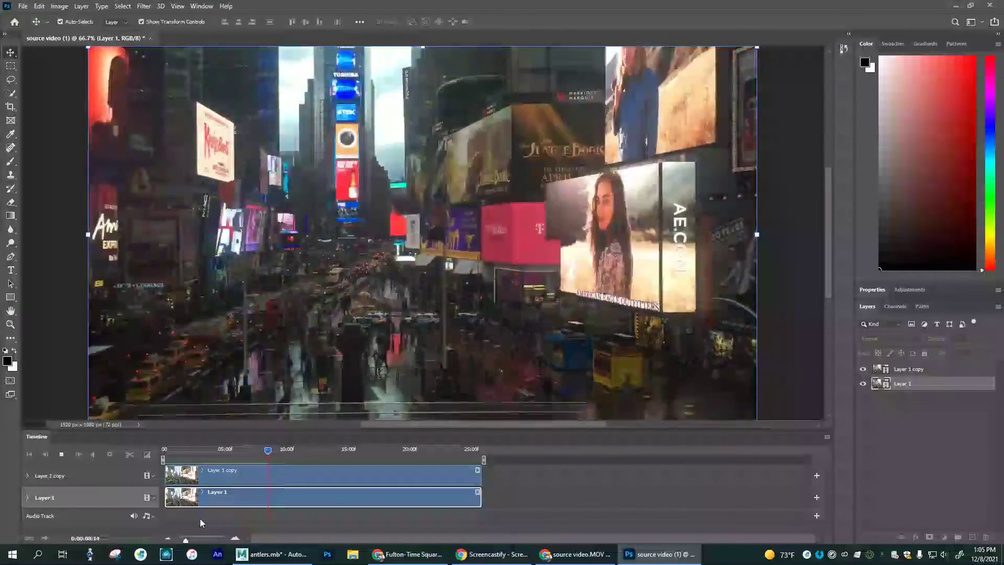
{"action": "key", "text": "space"}
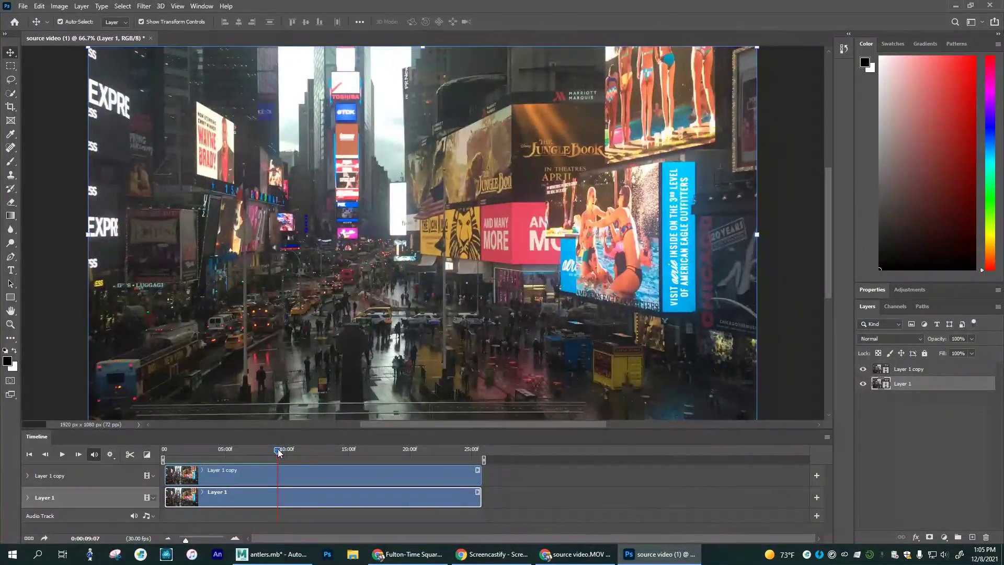
{"action": "left_click_drag", "start_coordinate": [277, 453], "coordinate": [164, 453]}
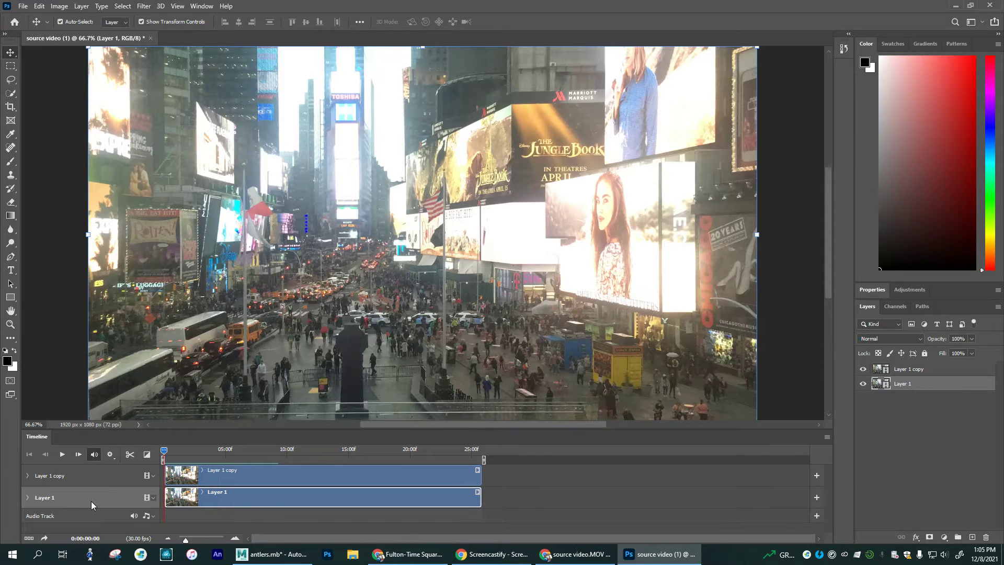
Step: Move the timeline playhead to frame 7 using Go to Time
{"action": "right_click", "coordinate": [165, 450]}
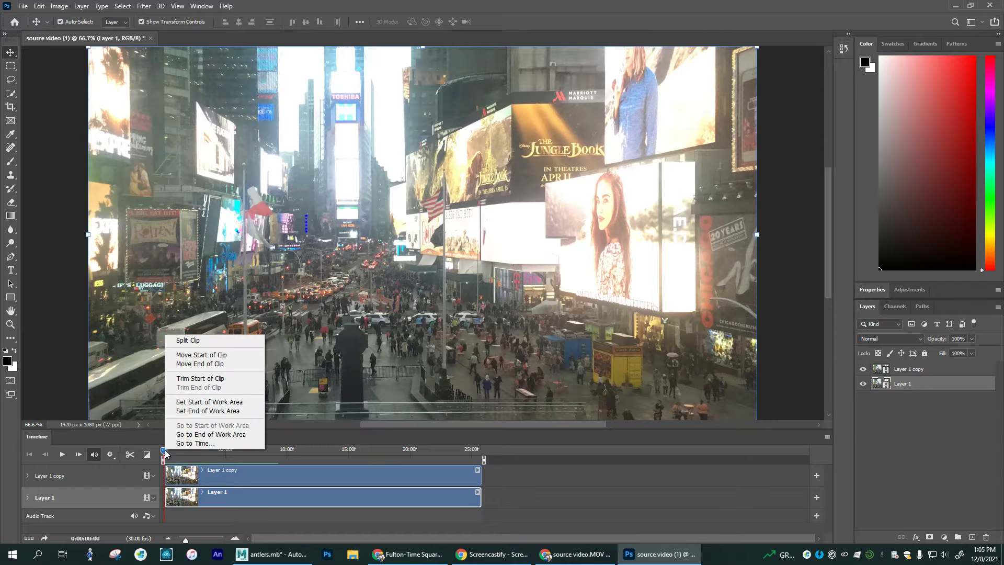
{"action": "left_click", "coordinate": [194, 443]}
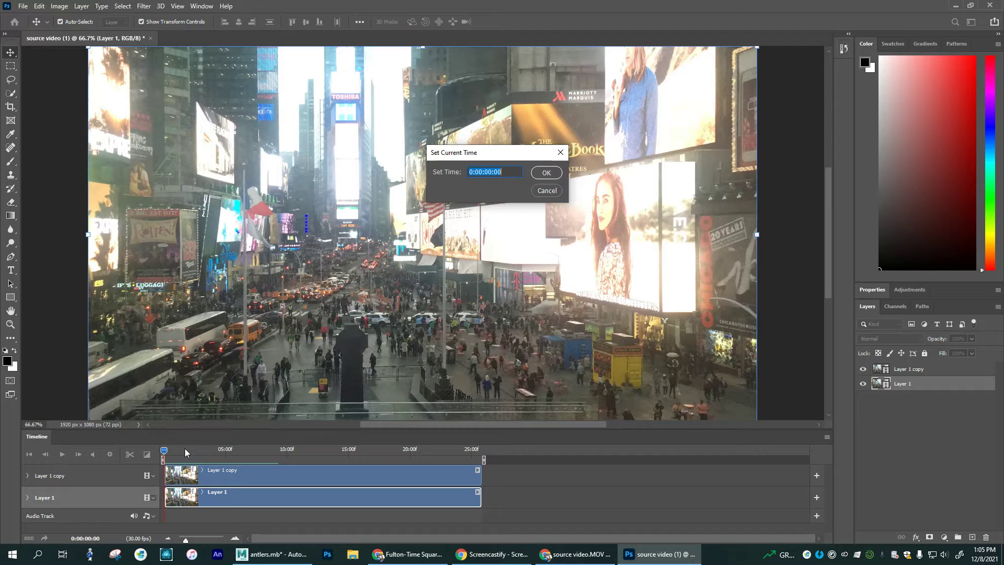
{"action": "left_click", "coordinate": [503, 175]}
{"action": "left_click", "coordinate": [547, 173]}
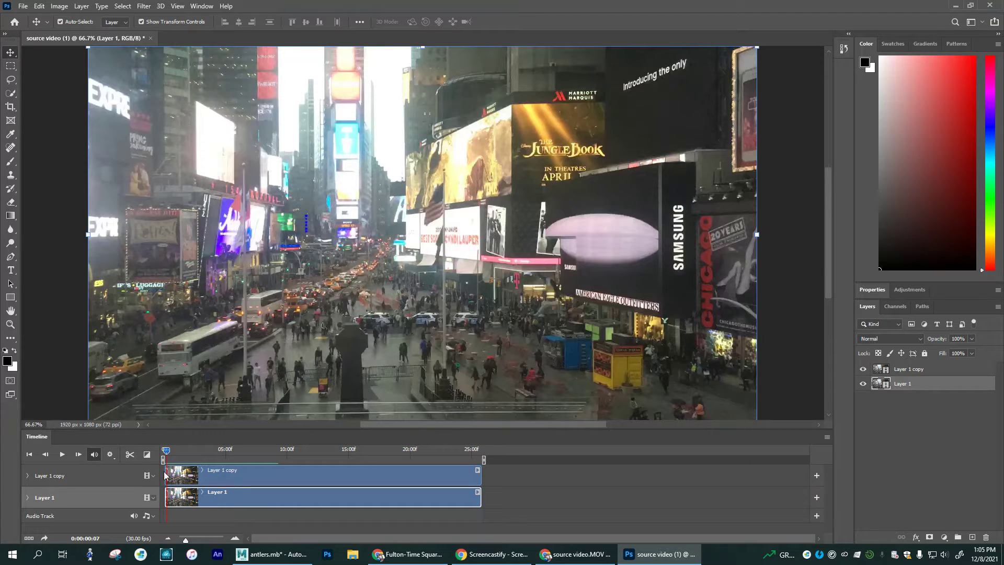
Step: Zoom into frame level and trim Layer 1's clip to start at frame 7
{"action": "left_click_drag", "start_coordinate": [186, 542], "coordinate": [196, 541]}
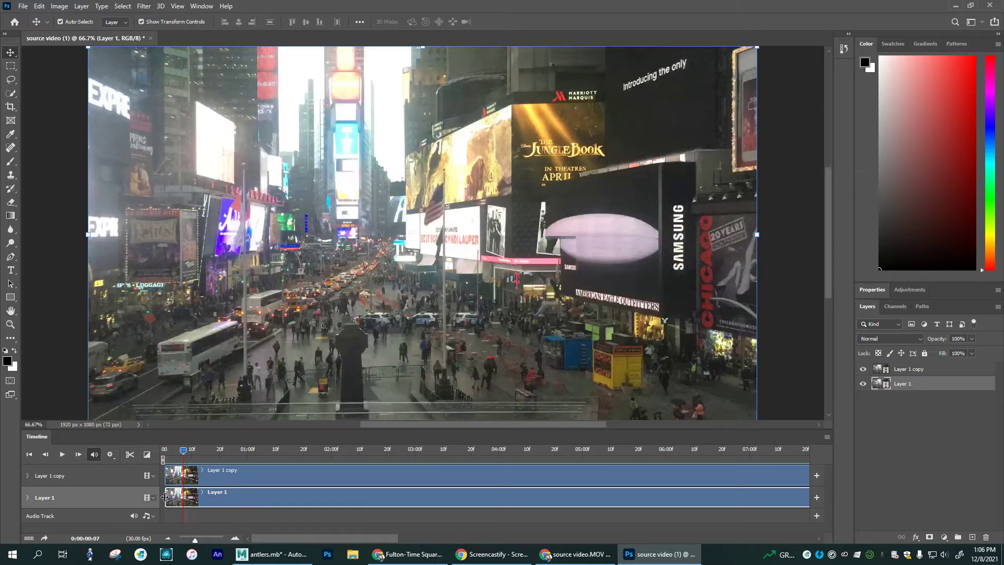
{"action": "left_click_drag", "start_coordinate": [165, 498], "coordinate": [183, 500]}
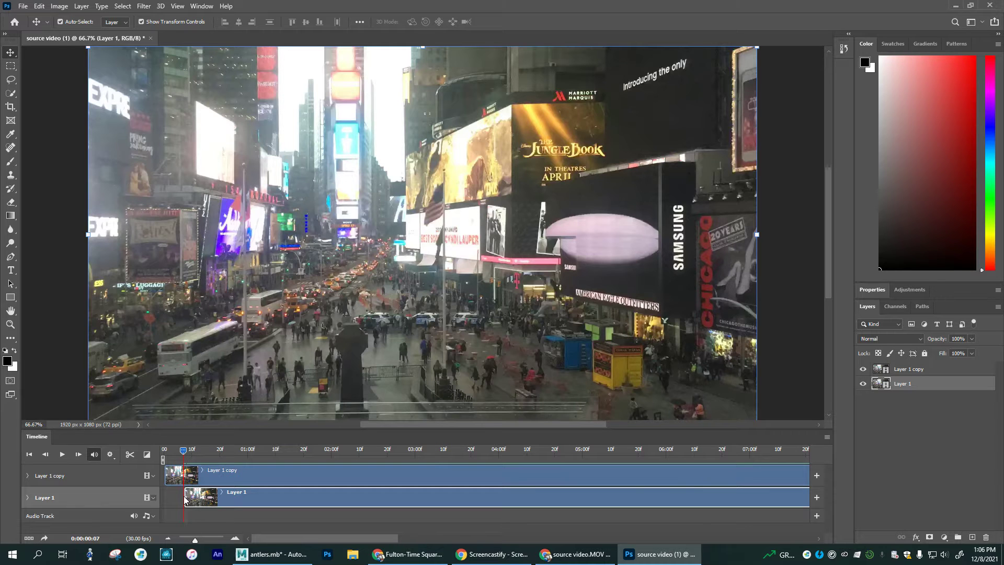
{"action": "left_click_drag", "start_coordinate": [181, 498], "coordinate": [178, 497]}
{"action": "left_click", "coordinate": [86, 481]}
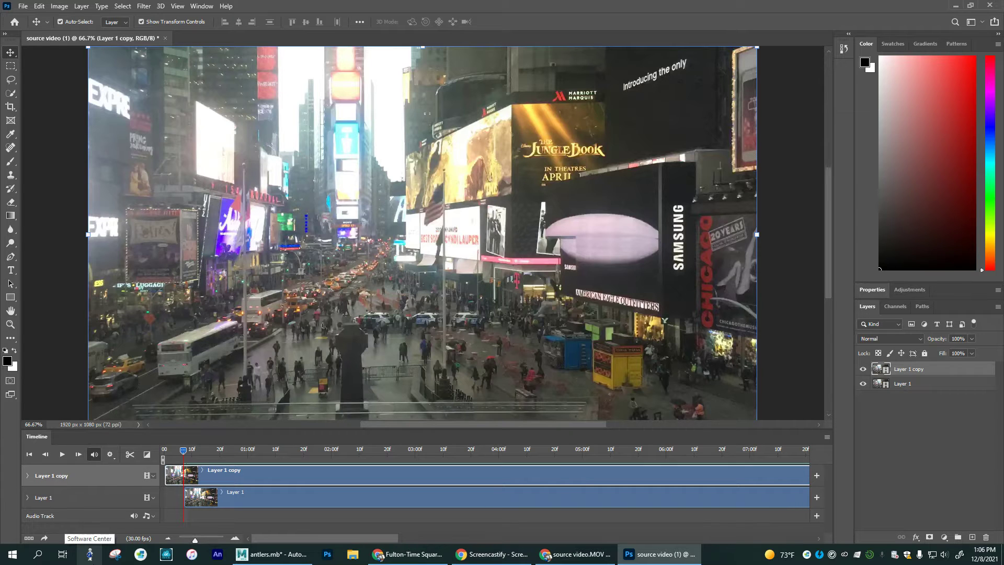
Step: Expand Layer 1 copy's track properties and enlarge the Timeline panel to show all tracks
{"action": "left_click", "coordinate": [28, 476]}
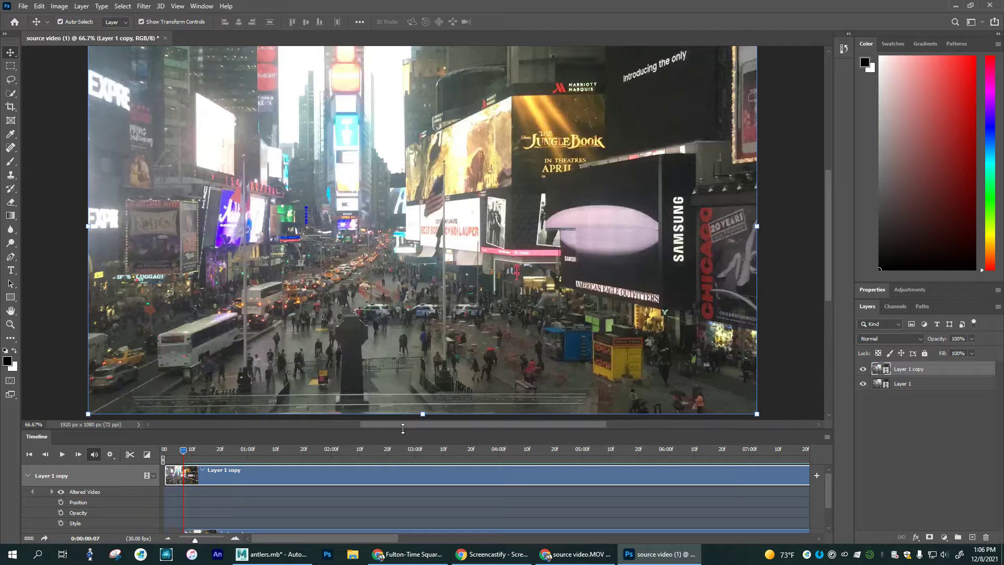
{"action": "left_click_drag", "start_coordinate": [402, 428], "coordinate": [403, 395]}
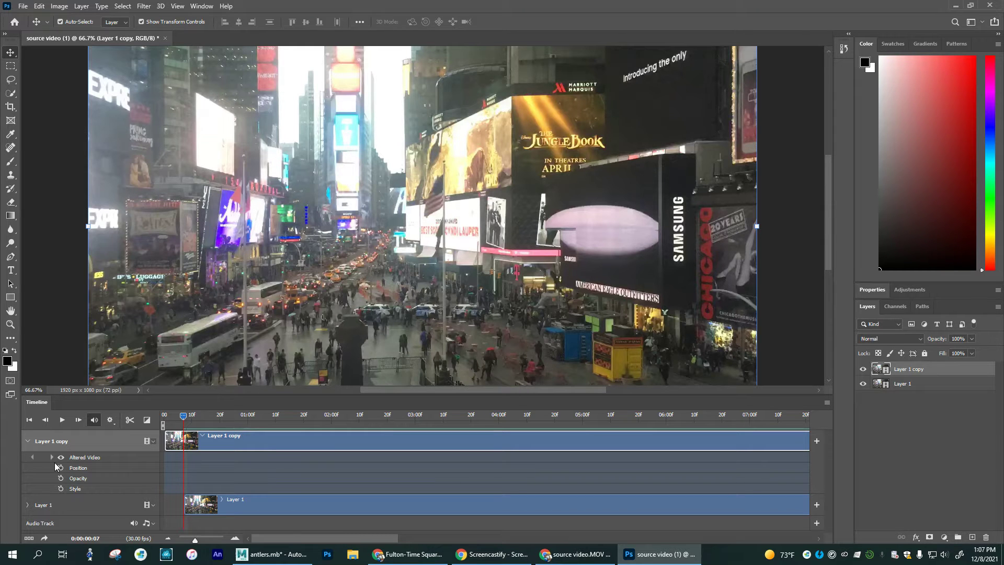
Step: At frame 7, enable opacity keyframing on Layer 1 copy
{"action": "right_click", "coordinate": [184, 416]}
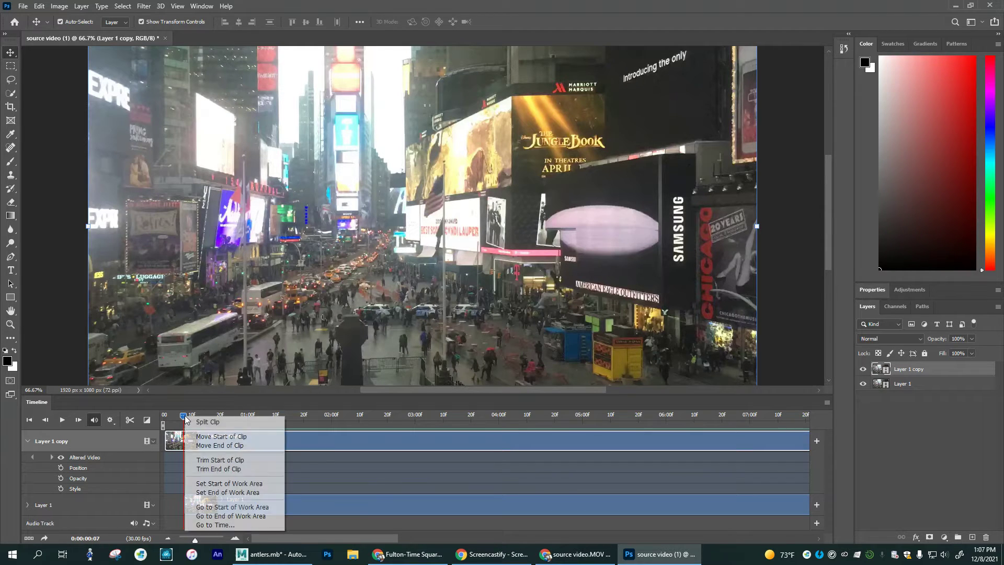
{"action": "left_click", "coordinate": [214, 525]}
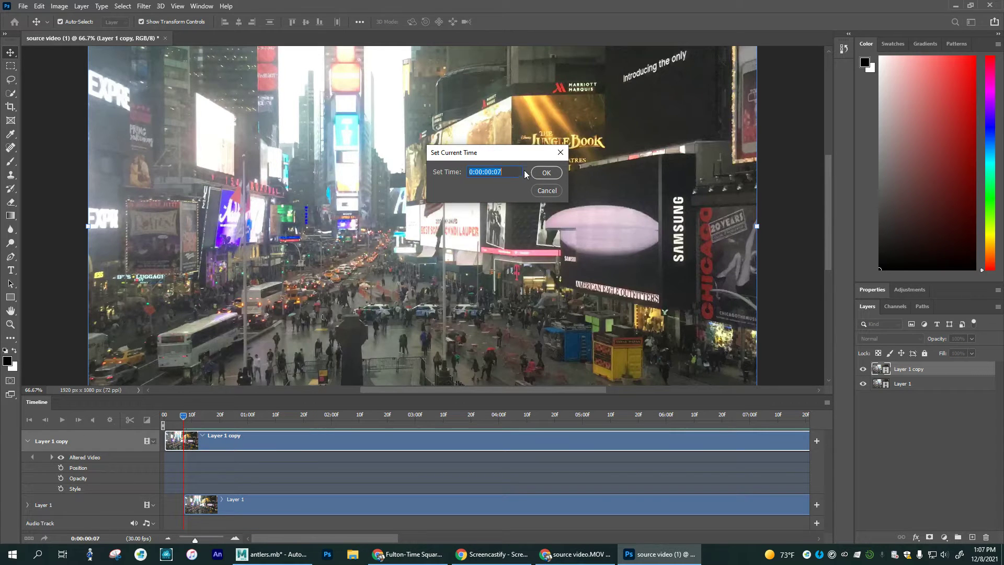
{"action": "left_click", "coordinate": [538, 177]}
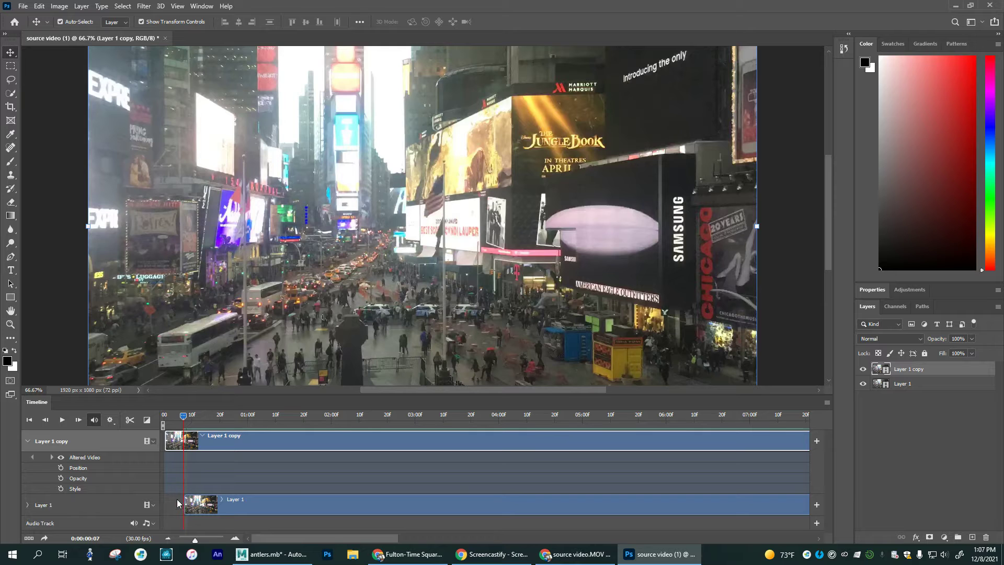
{"action": "left_click", "coordinate": [60, 479]}
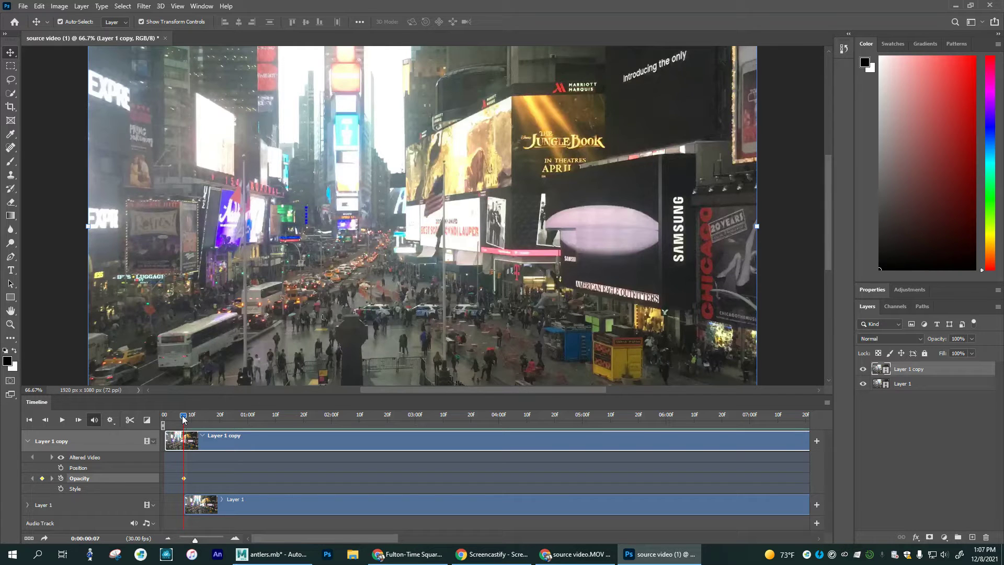
Step: Key 0% opacity at the clip's end, move the first keyframe to the start, and preview the fade
{"action": "left_click_drag", "start_coordinate": [195, 539], "coordinate": [188, 544]}
{"action": "left_click_drag", "start_coordinate": [168, 418], "coordinate": [720, 413]}
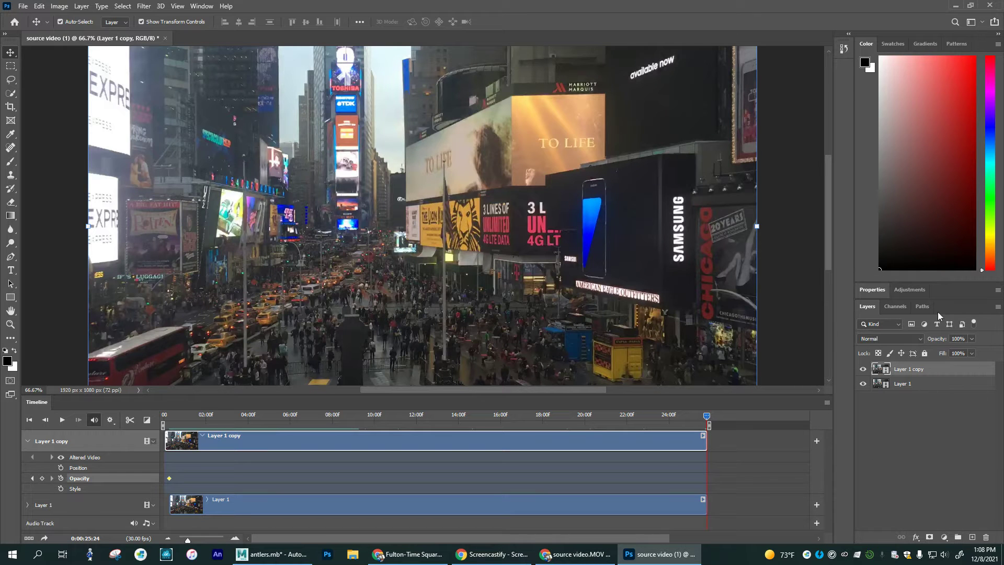
{"action": "left_click", "coordinate": [971, 338]}
{"action": "left_click_drag", "start_coordinate": [972, 351], "coordinate": [794, 507]}
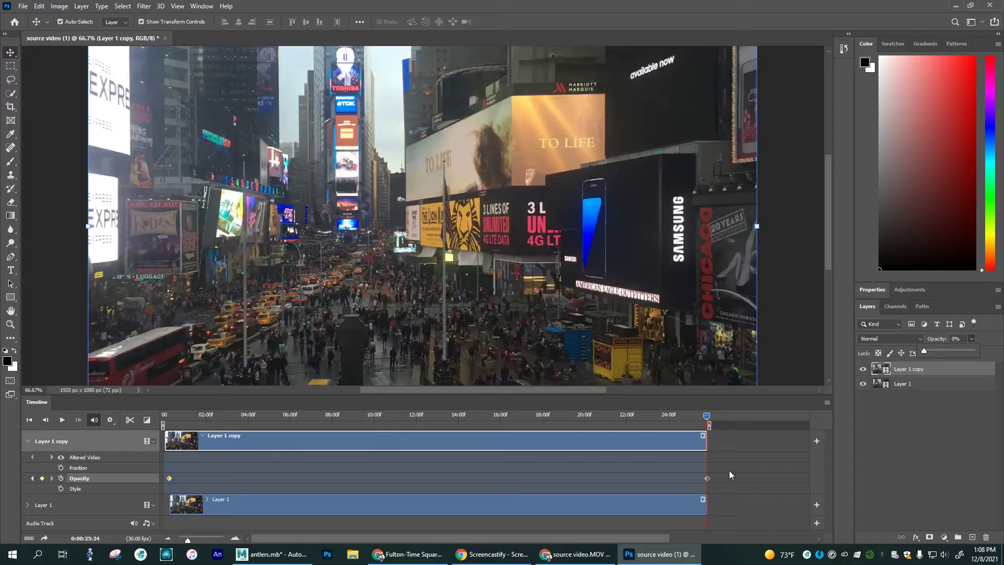
{"action": "left_click_drag", "start_coordinate": [705, 417], "coordinate": [168, 422]}
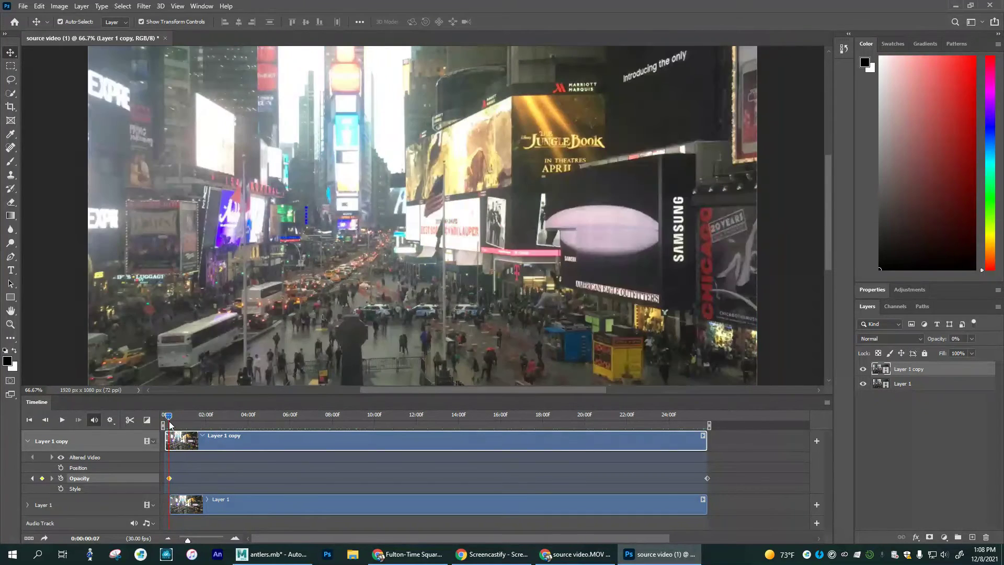
{"action": "left_click_drag", "start_coordinate": [169, 478], "coordinate": [164, 479]}
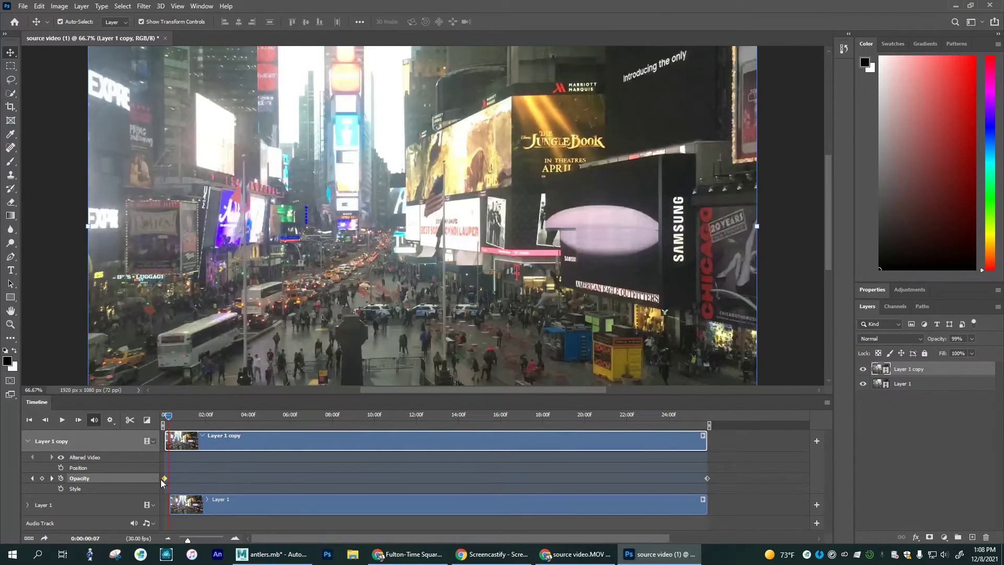
{"action": "mouse_move", "coordinate": [167, 416]}
{"action": "left_mouse_down"}
{"action": "mouse_move", "coordinate": [727, 423]}
{"action": "mouse_move", "coordinate": [149, 420]}
{"action": "left_mouse_up"}
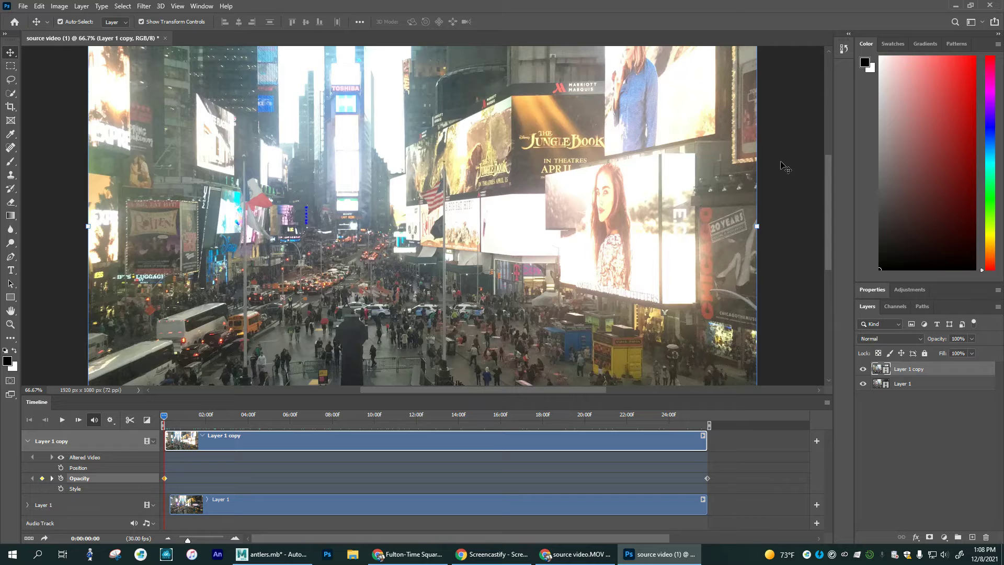
Step: At 50% zoom, draw a rectangular marquee selection from the image's top-left corner
{"action": "key", "text": "ctrl+minus"}
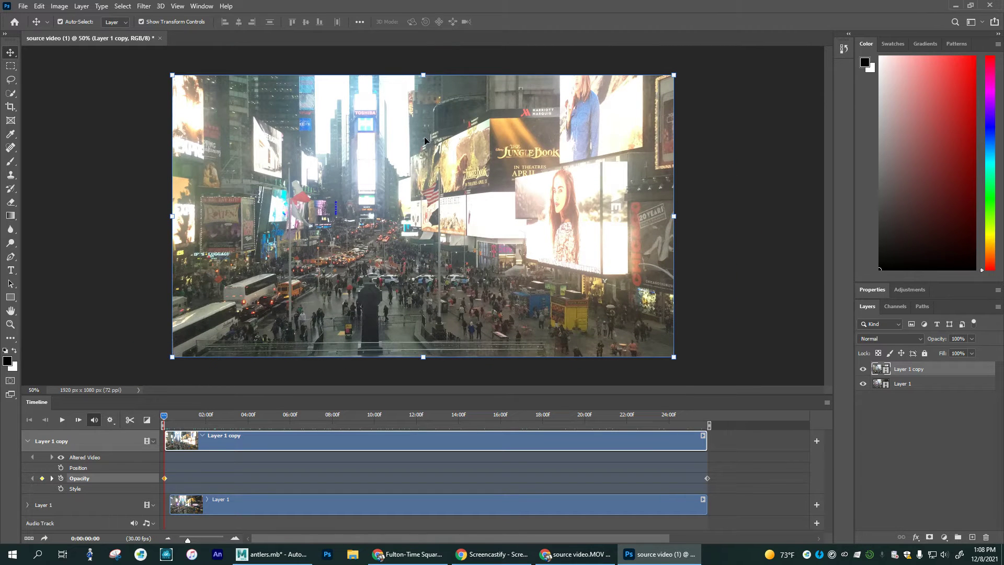
{"action": "left_click", "coordinate": [11, 66]}
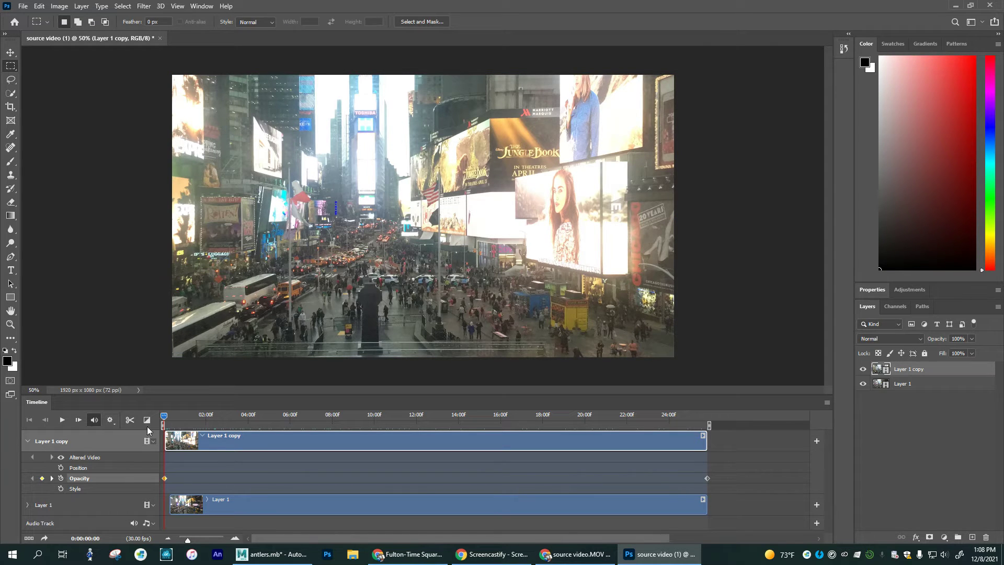
{"action": "left_click", "coordinate": [167, 419]}
{"action": "left_click_drag", "start_coordinate": [153, 68], "coordinate": [709, 381]}
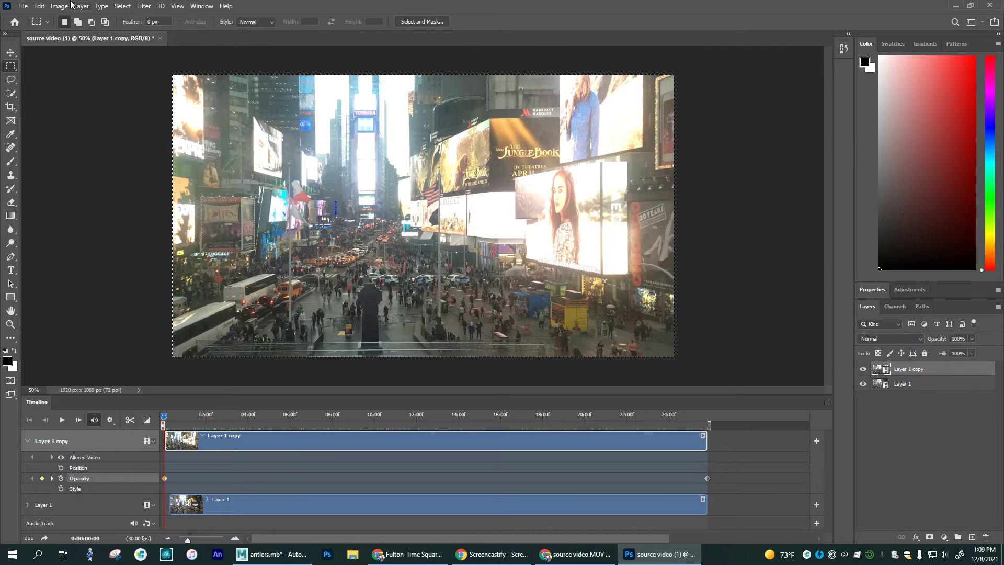
Step: Copy the selection and paste it as a new Layer 2
{"action": "left_click", "coordinate": [39, 5]}
{"action": "left_click", "coordinate": [61, 78]}
{"action": "left_click", "coordinate": [39, 6]}
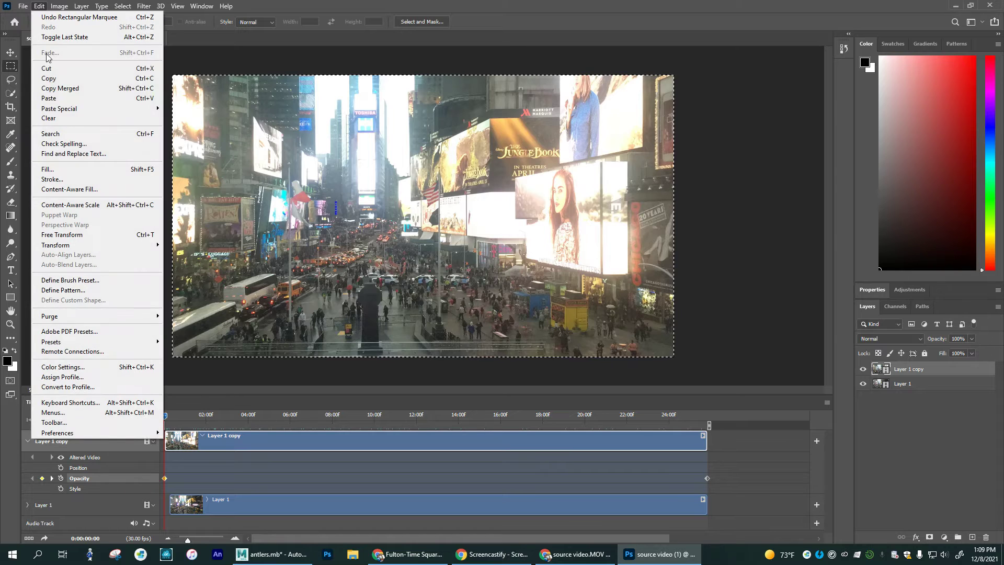
{"action": "left_click", "coordinate": [50, 99]}
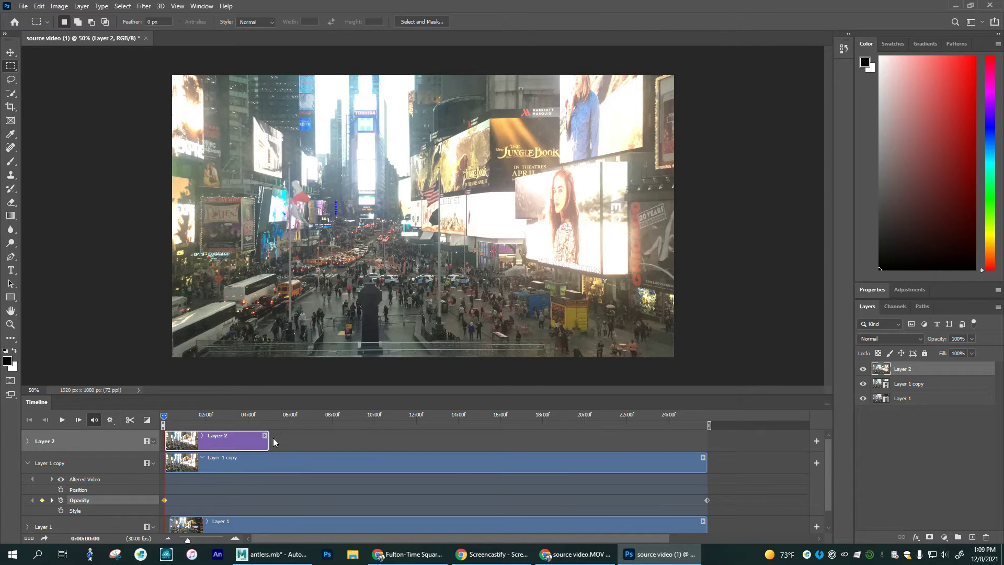
Step: Extend Layer 2's clip to the video's end and add a layer mask to it
{"action": "left_click_drag", "start_coordinate": [268, 438], "coordinate": [710, 435]}
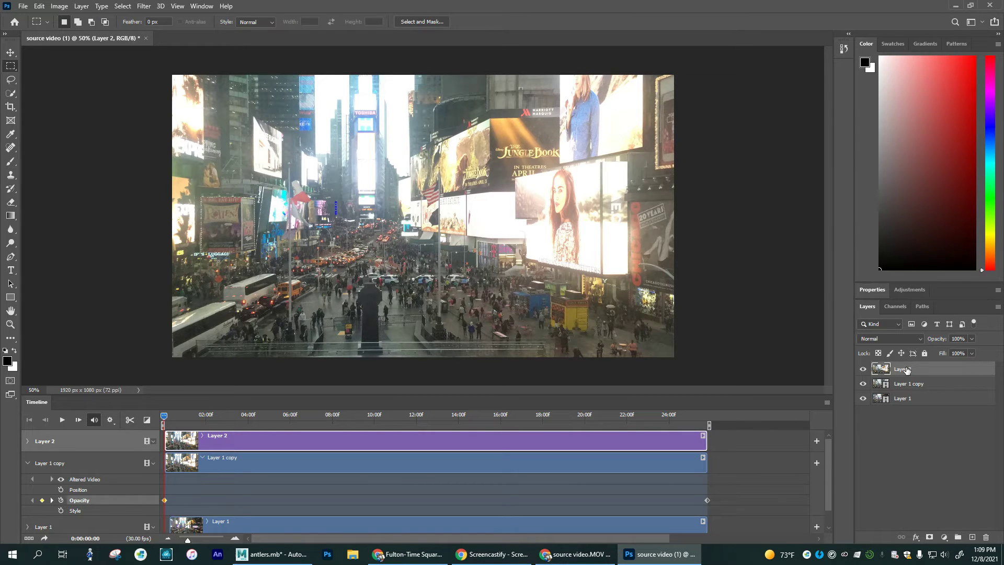
{"action": "left_click", "coordinate": [930, 538]}
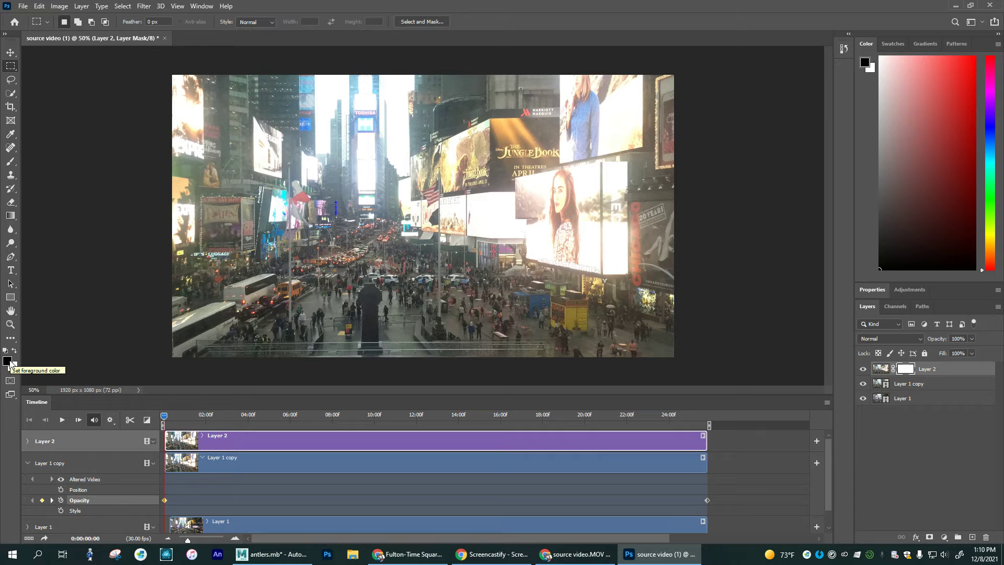
Step: Swap the colours with X and swap back so black remains the foreground colour
{"action": "key", "text": "x"}
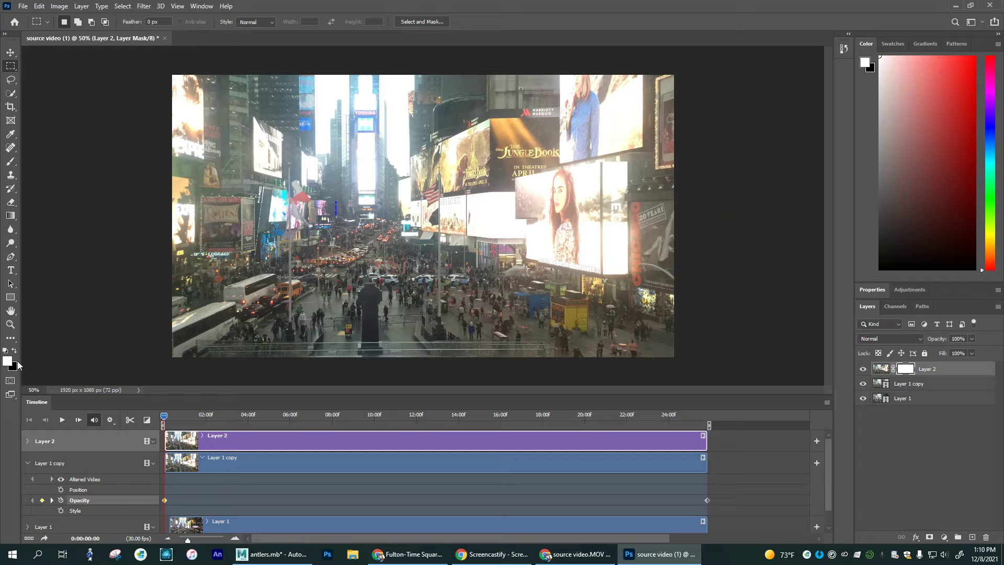
{"action": "key", "text": "x"}
{"action": "key", "text": "x"}
{"action": "key", "text": "x"}
{"action": "key", "text": "x"}
{"action": "key", "text": "x"}
{"action": "key", "text": "x"}
{"action": "key", "text": "x"}
Step: Set the Brush tool to 100% hardness and 90 px, then return to the Rectangular Marquee
{"action": "left_click", "coordinate": [11, 162]}
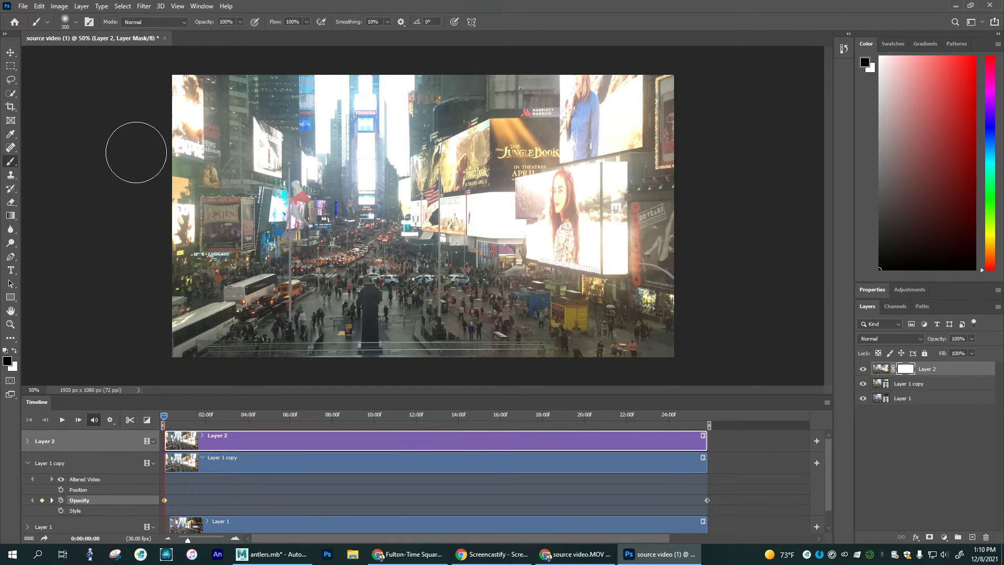
{"action": "left_click", "coordinate": [76, 22]}
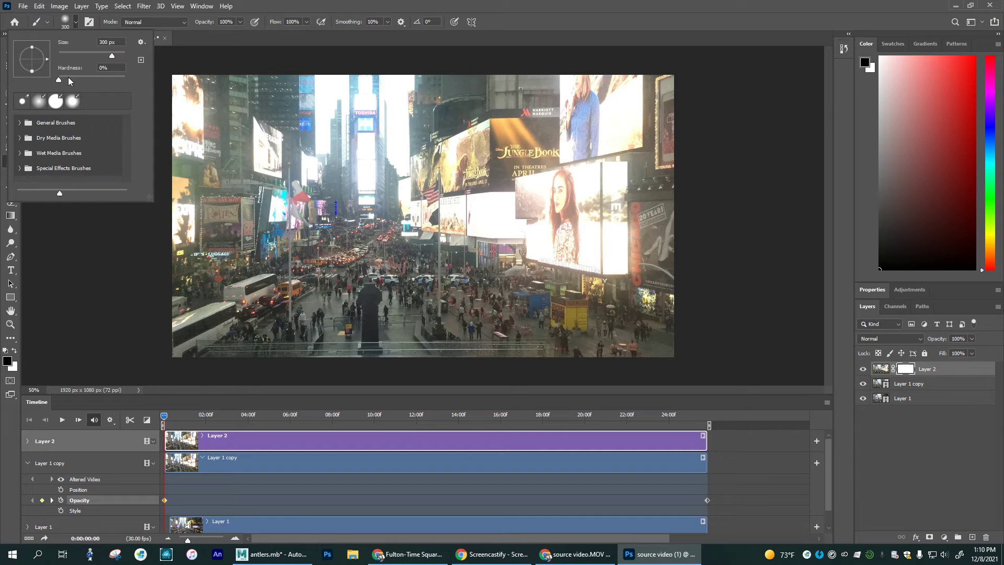
{"action": "left_click_drag", "start_coordinate": [60, 80], "coordinate": [137, 81]}
{"action": "key", "text": "Return"}
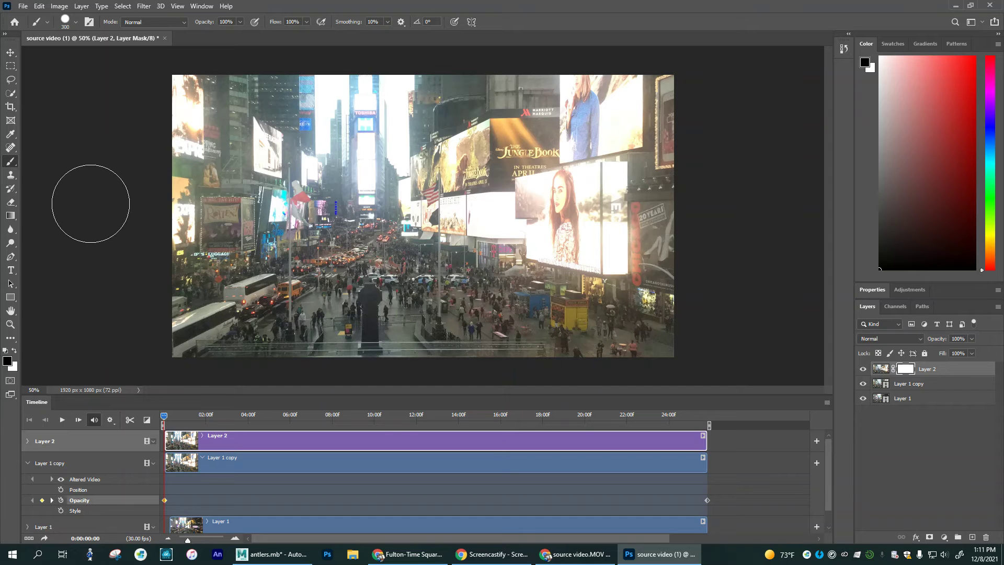
{"action": "key", "text": "XF86AudioLowerVolume"}
{"action": "key", "text": "XF86AudioLowerVolume"}
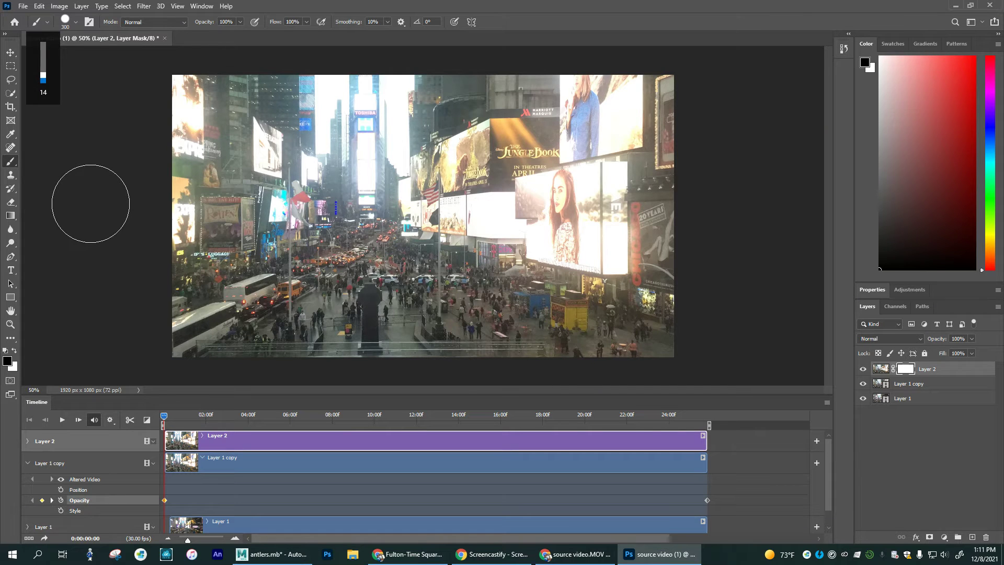
{"action": "key", "text": "bracketleft"}
{"action": "key", "text": "bracketleft"}
{"action": "key", "text": "bracketleft"}
{"action": "key", "text": "bracketleft"}
{"action": "key", "text": "bracketleft"}
{"action": "key", "text": "bracketleft"}
{"action": "key", "text": "bracketleft"}
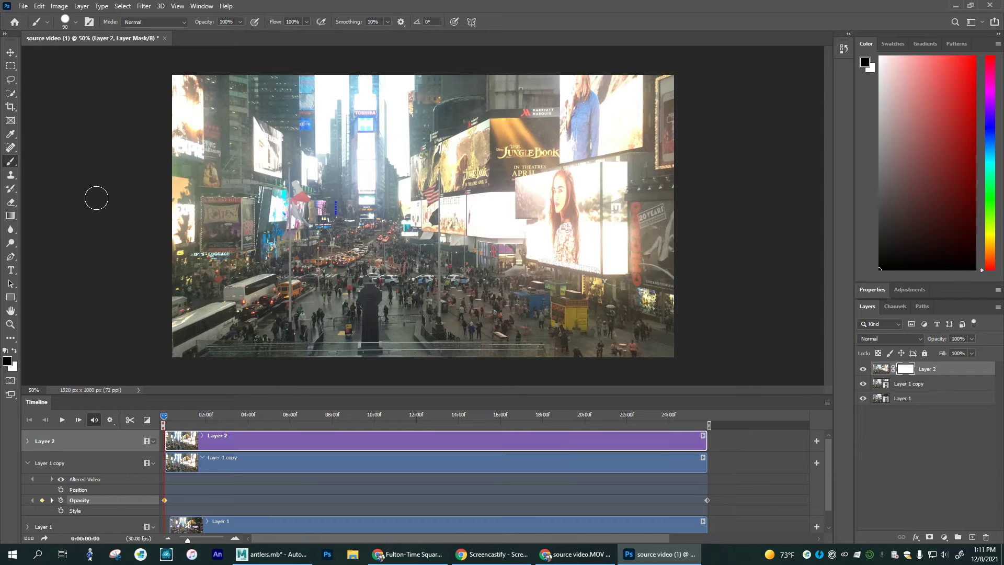
{"action": "left_click", "coordinate": [11, 66]}
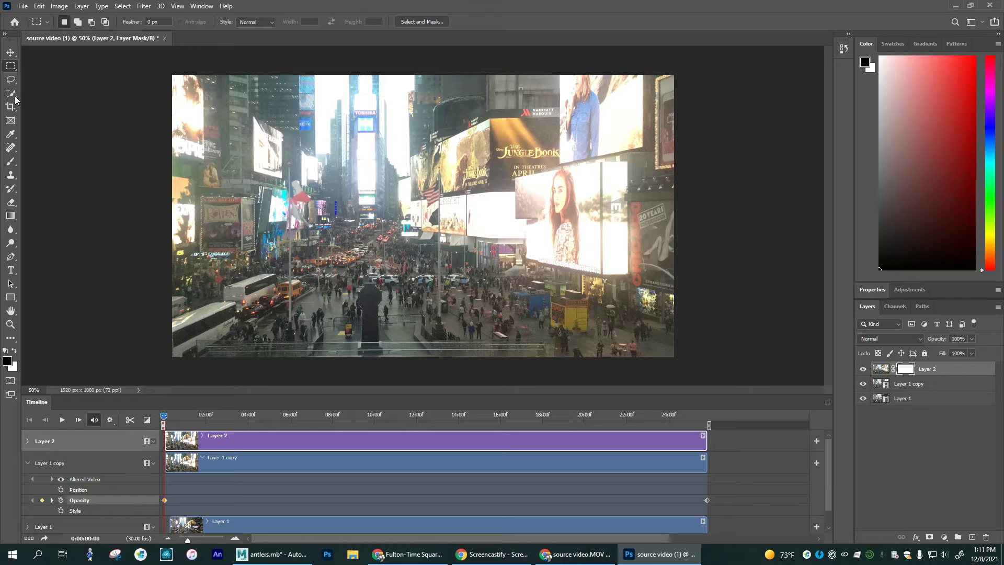
Step: Switch to the Polygonal Lasso and draw a first, misplaced billboard selection
{"action": "left_click", "coordinate": [13, 72]}
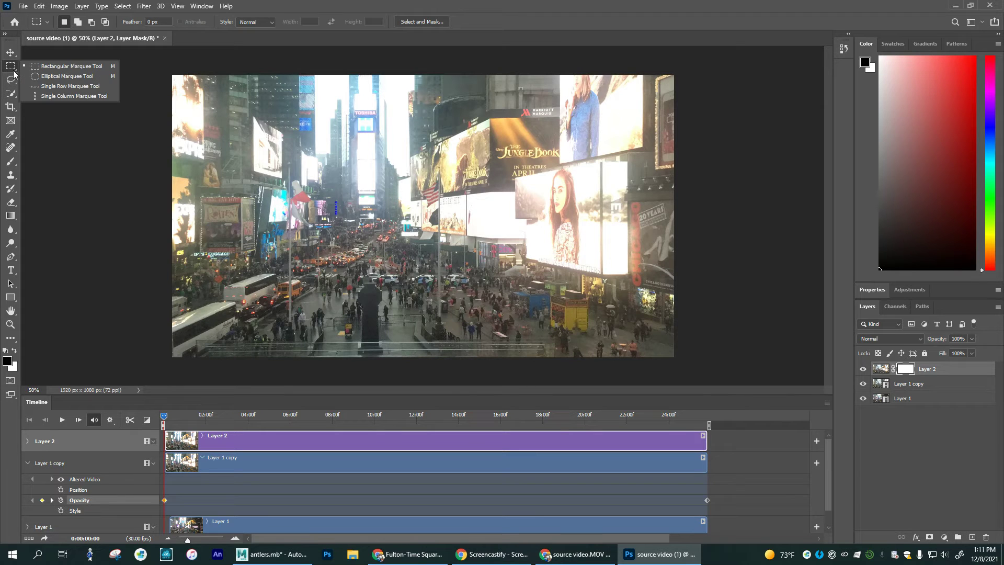
{"action": "left_click", "coordinate": [11, 79]}
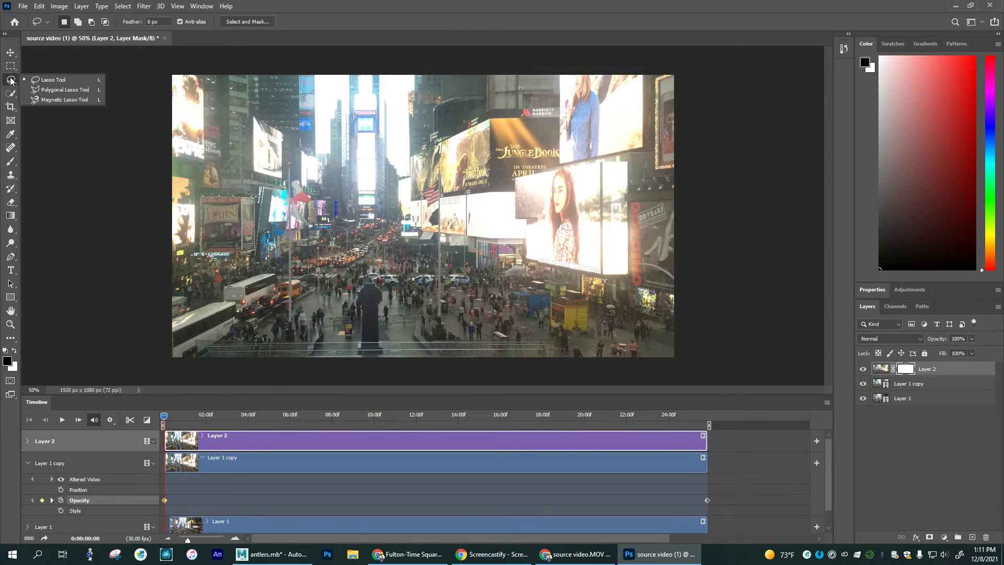
{"action": "left_click", "coordinate": [55, 90]}
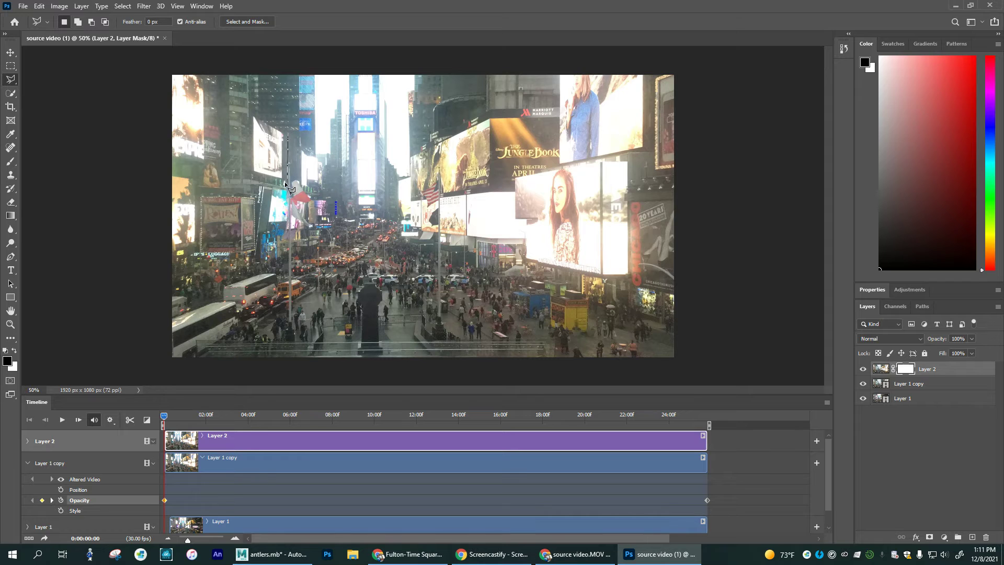
{"action": "left_click", "coordinate": [244, 174]}
{"action": "left_click", "coordinate": [248, 114]}
{"action": "left_click", "coordinate": [288, 127]}
Step: Redo a four-corner selection around the left billboard and switch to the Paint Bucket tool
{"action": "key", "text": "ctrl+d"}
{"action": "left_click", "coordinate": [254, 117]}
{"action": "left_click", "coordinate": [282, 134]}
{"action": "left_click", "coordinate": [281, 177]}
{"action": "left_click", "coordinate": [252, 128]}
{"action": "left_click_drag", "start_coordinate": [16, 219], "coordinate": [59, 224]}
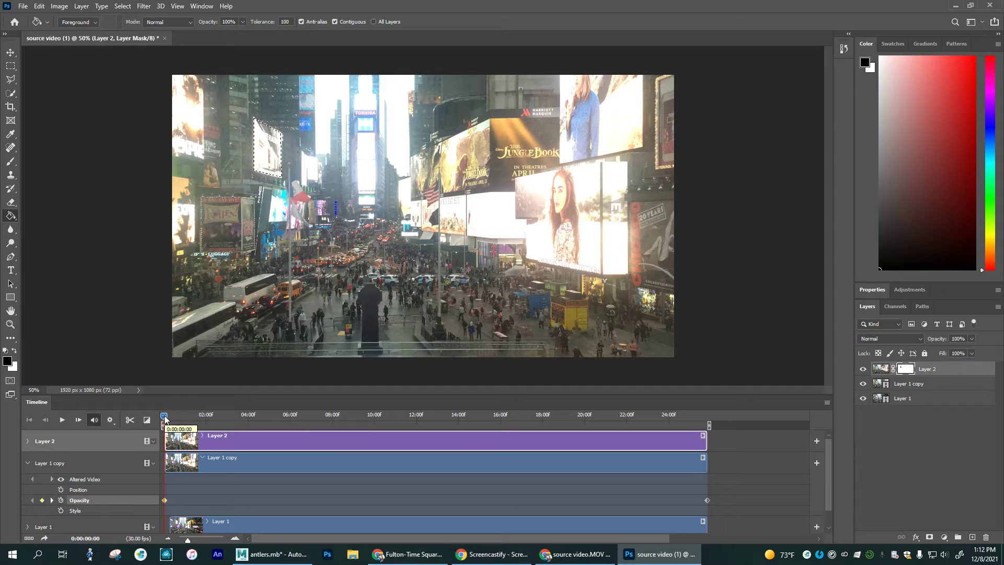
{"action": "key", "text": "space"}
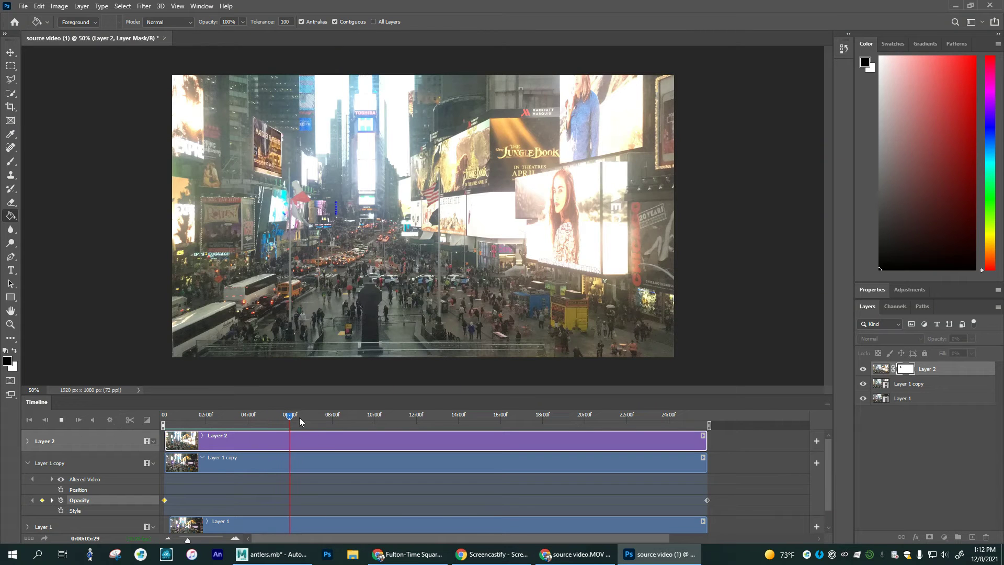
{"action": "key", "text": "space"}
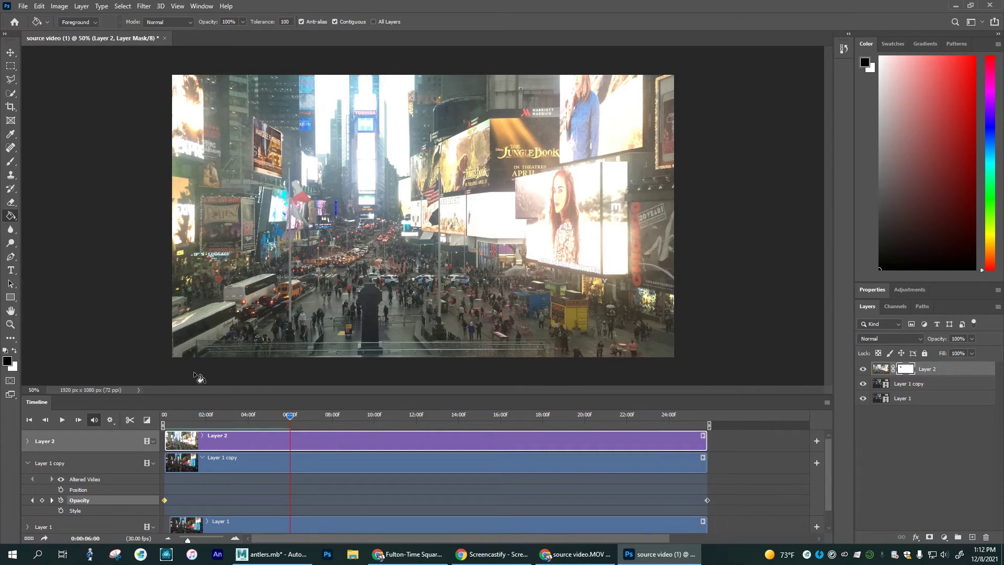
{"action": "left_click_drag", "start_coordinate": [286, 417], "coordinate": [145, 429]}
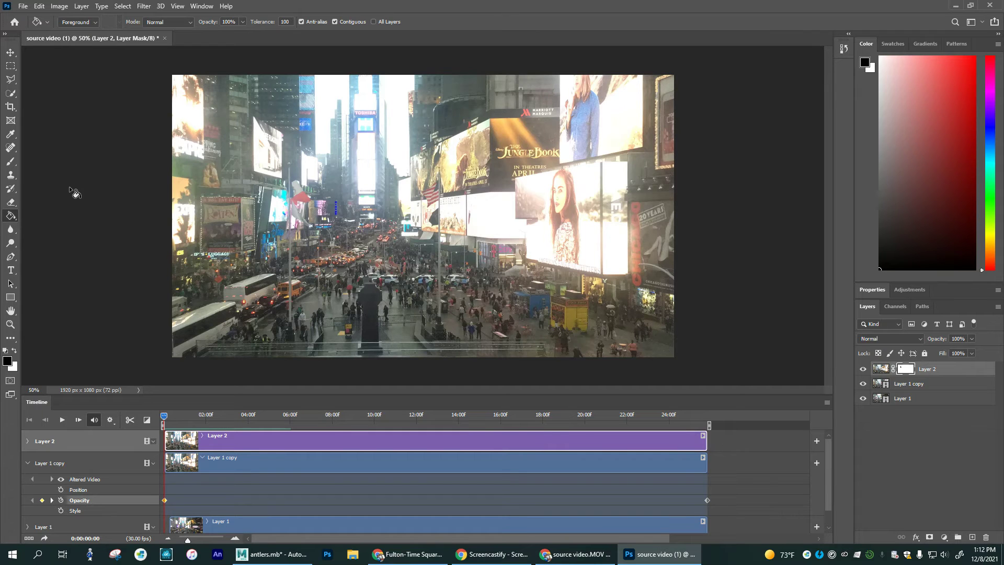
{"action": "left_click", "coordinate": [10, 79]}
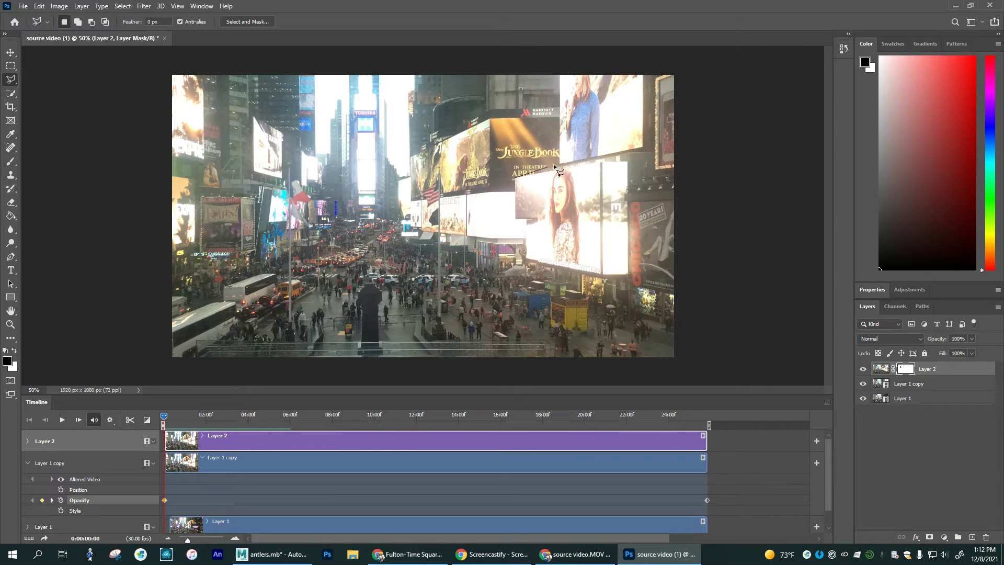
Step: Outline the large right-hand billboard with a six-point polygonal selection
{"action": "left_click", "coordinate": [600, 163]}
{"action": "left_click", "coordinate": [601, 272]}
{"action": "left_click", "coordinate": [526, 259]}
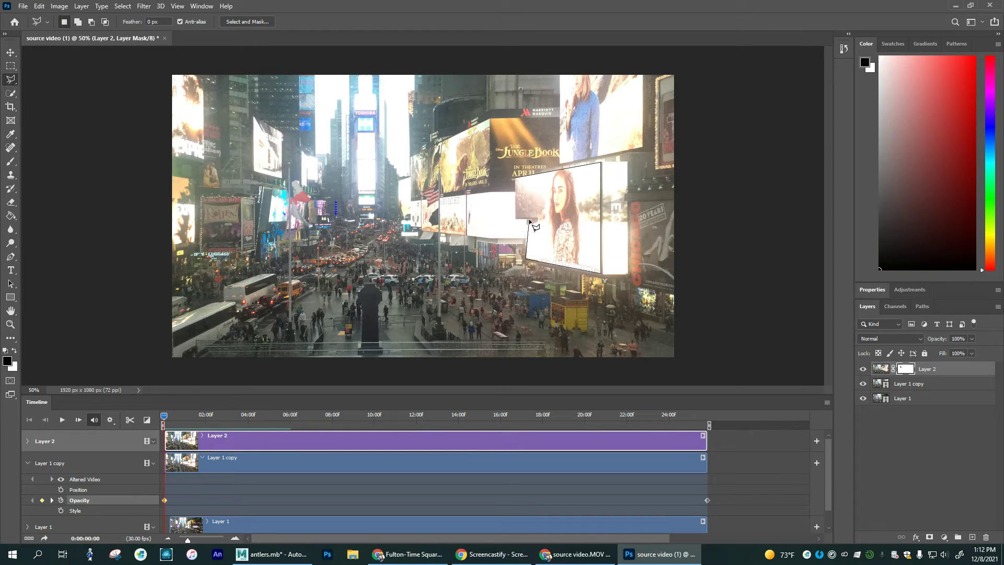
{"action": "left_click", "coordinate": [526, 222]}
{"action": "left_click", "coordinate": [515, 220]}
{"action": "left_click", "coordinate": [515, 180]}
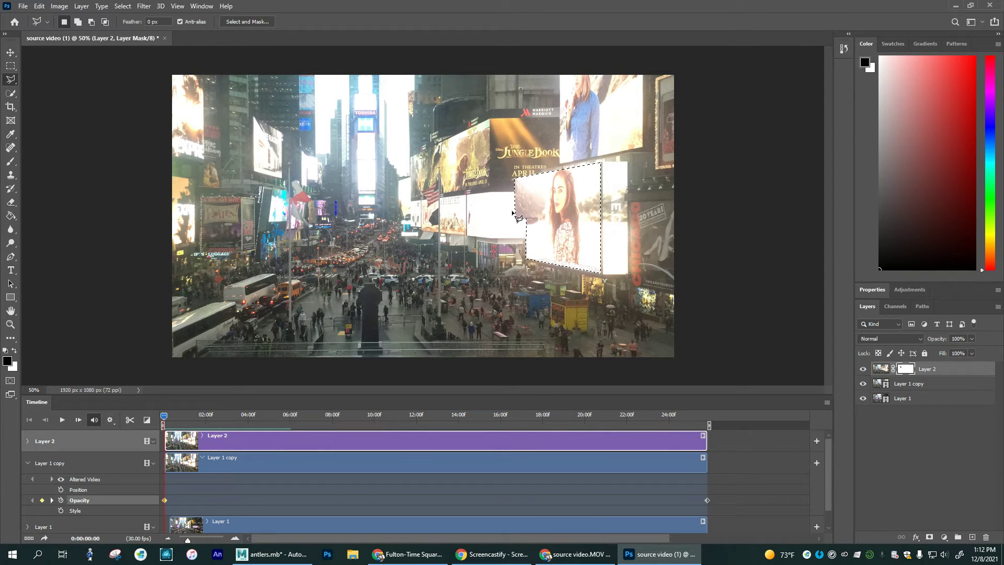
Step: Fill Layer 2's mask black inside the billboard and scrub ahead to check it animates
{"action": "key", "text": "g"}
{"action": "left_click", "coordinate": [554, 225]}
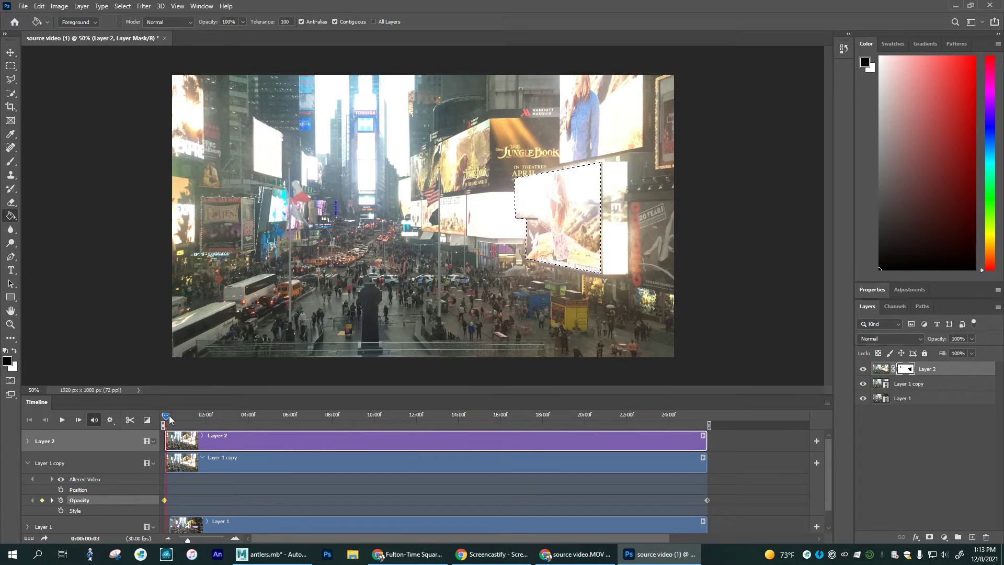
{"action": "left_click_drag", "start_coordinate": [169, 415], "coordinate": [208, 423]}
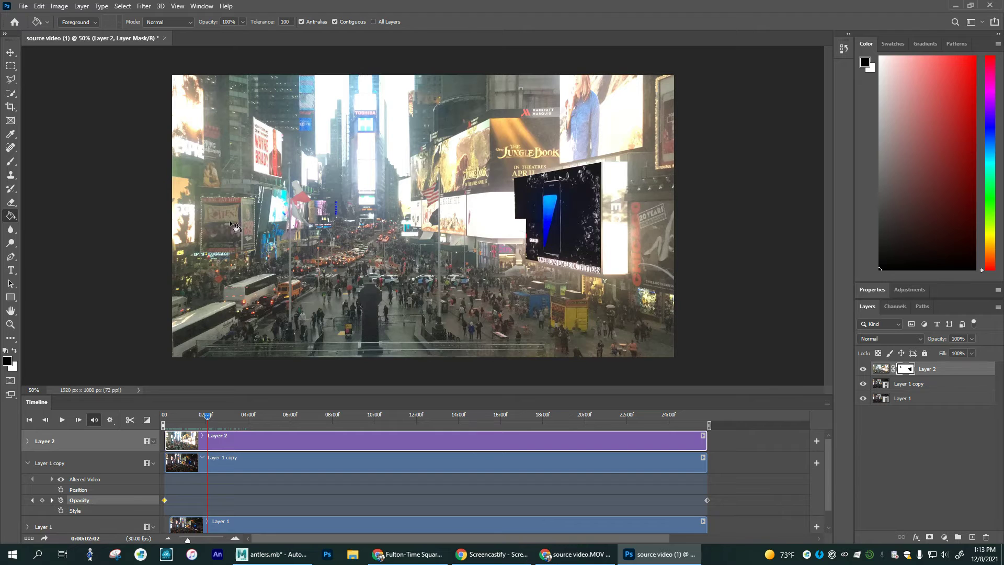
Step: Hide Layer 2 and scrub the timeline back toward the start to preview the raw video
{"action": "left_click", "coordinate": [863, 370]}
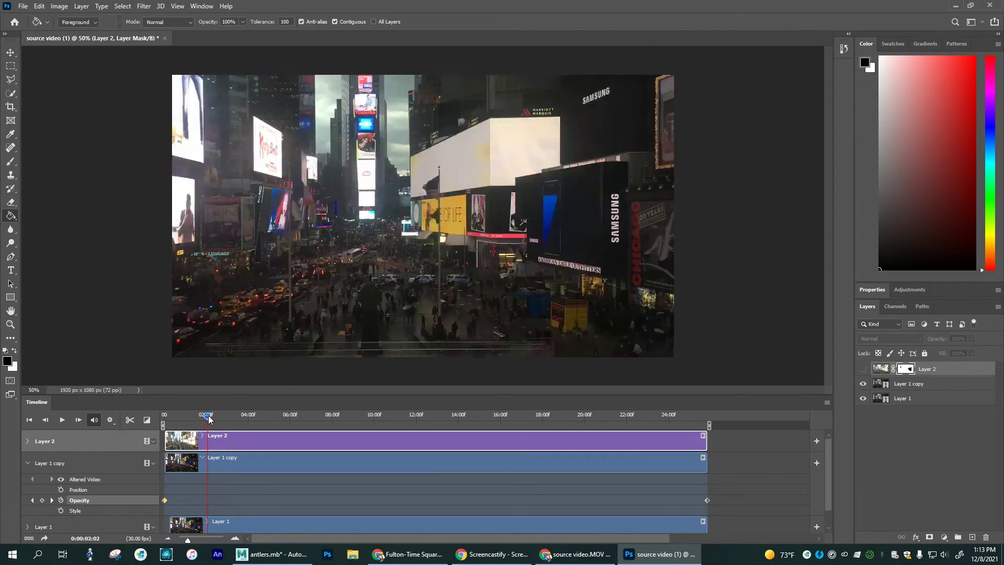
{"action": "mouse_move", "coordinate": [208, 419]}
{"action": "left_mouse_down"}
{"action": "mouse_move", "coordinate": [184, 420]}
{"action": "mouse_move", "coordinate": [241, 419]}
{"action": "mouse_move", "coordinate": [223, 418]}
{"action": "left_mouse_up"}
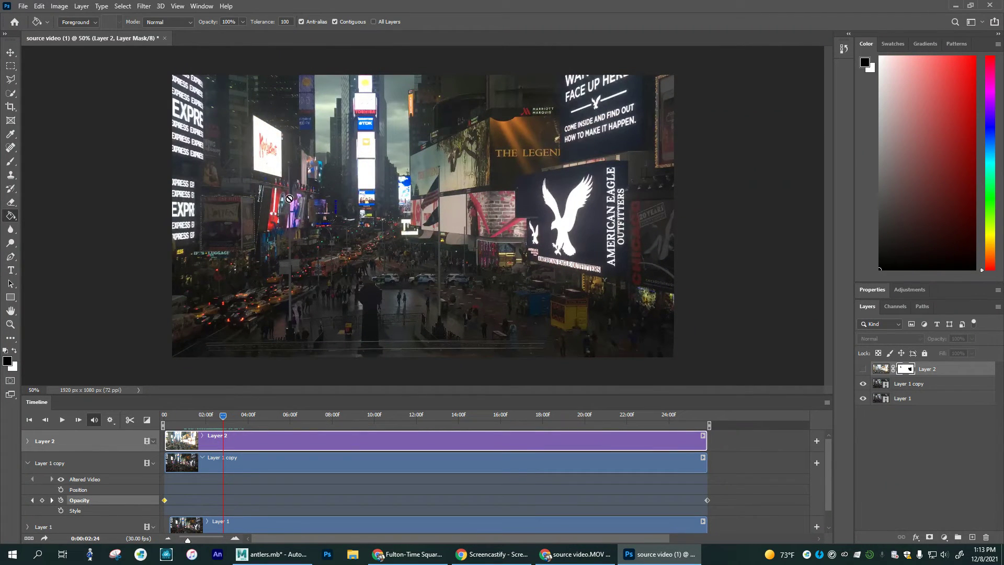
{"action": "mouse_move", "coordinate": [225, 418]}
{"action": "left_mouse_down"}
{"action": "mouse_move", "coordinate": [205, 425]}
{"action": "mouse_move", "coordinate": [203, 416]}
{"action": "mouse_move", "coordinate": [245, 422]}
{"action": "mouse_move", "coordinate": [224, 422]}
{"action": "mouse_move", "coordinate": [235, 425]}
{"action": "left_mouse_up"}
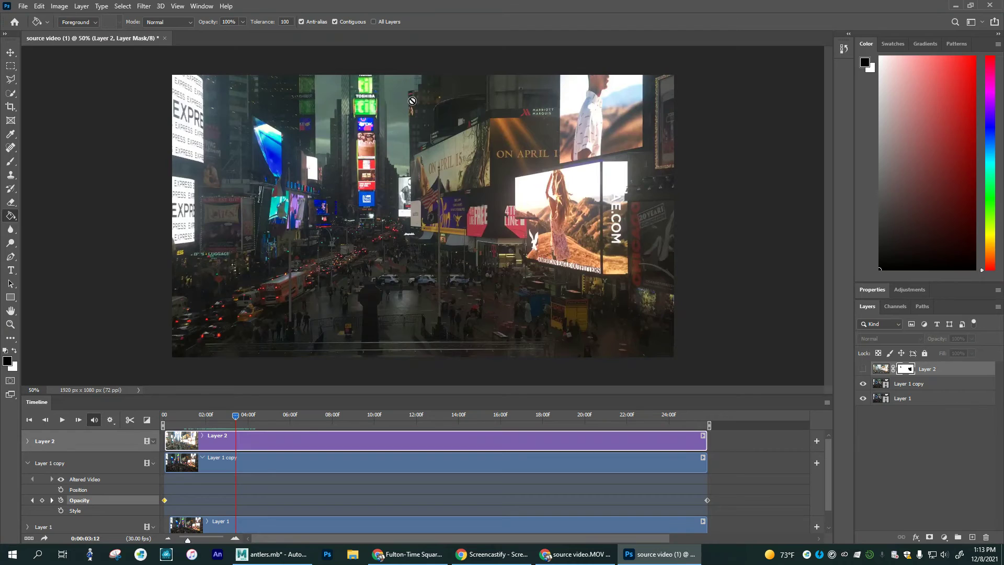
{"action": "left_click_drag", "start_coordinate": [235, 423], "coordinate": [163, 425]}
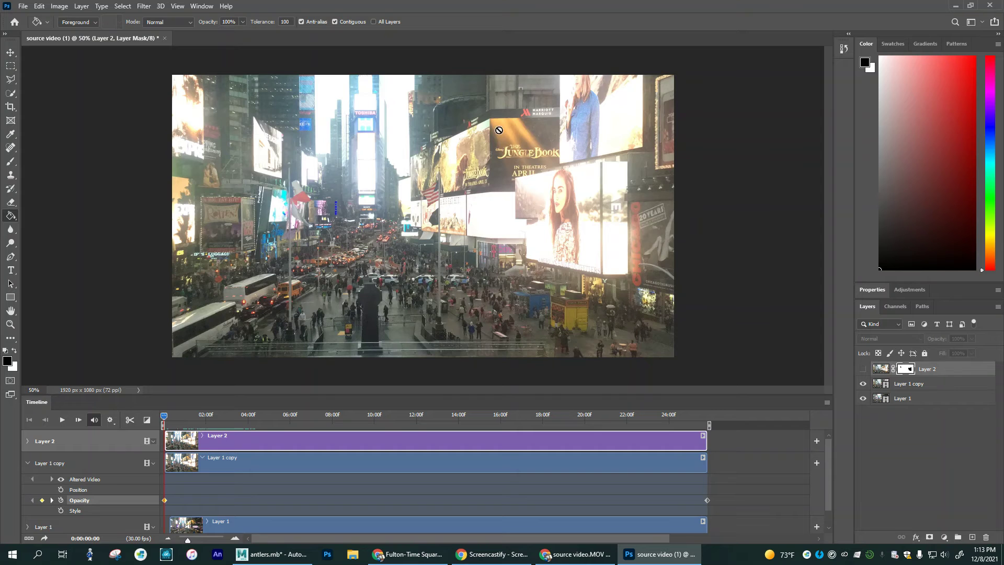
Step: Show Layer 2 again, scrub to a later frame, and pick the Polygonal Lasso
{"action": "left_click", "coordinate": [864, 369]}
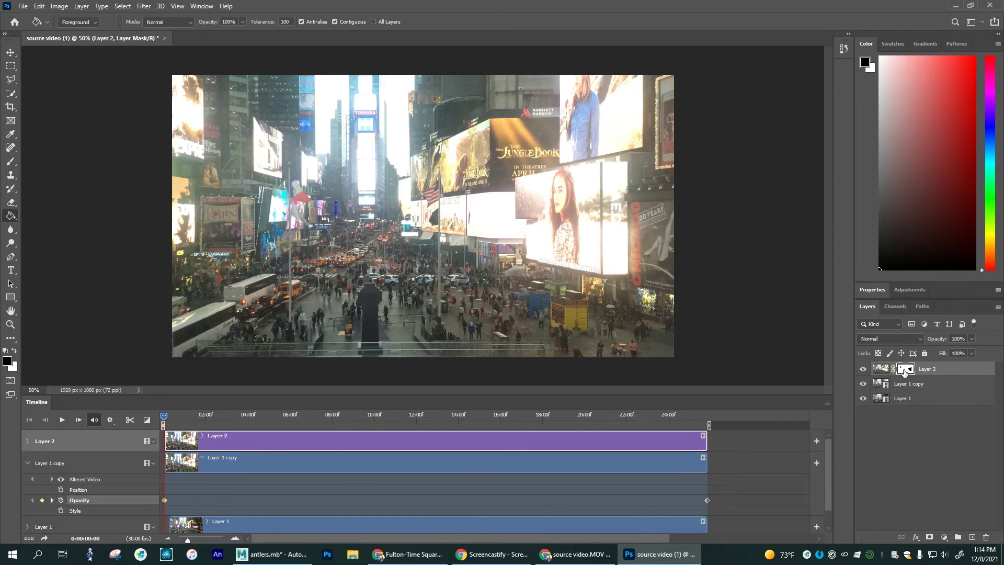
{"action": "left_click_drag", "start_coordinate": [164, 416], "coordinate": [139, 420]}
{"action": "left_click", "coordinate": [10, 79]}
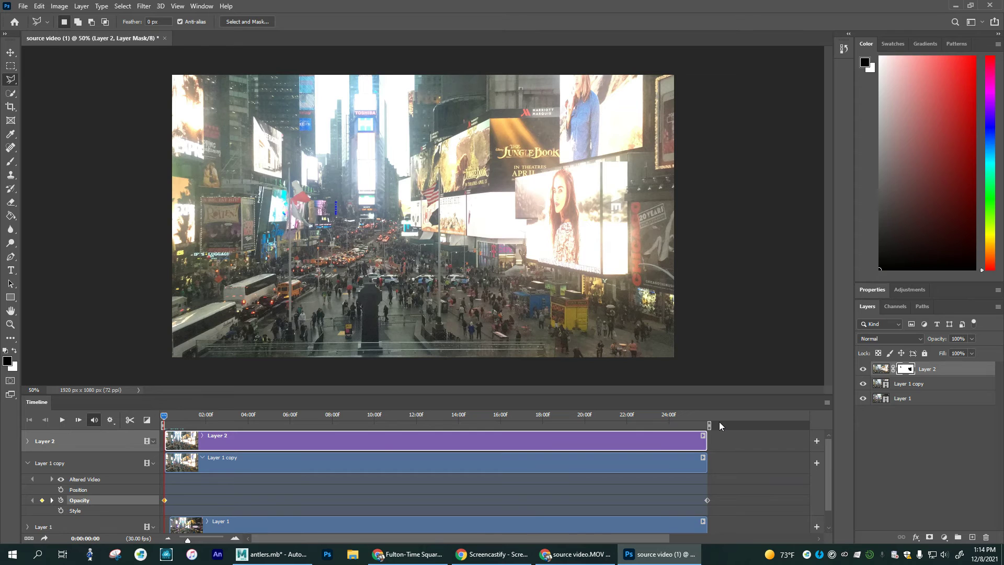
Step: Jump the playhead to 0:00:05:14 via Go to Time and end the work area there
{"action": "right_click", "coordinate": [165, 414]}
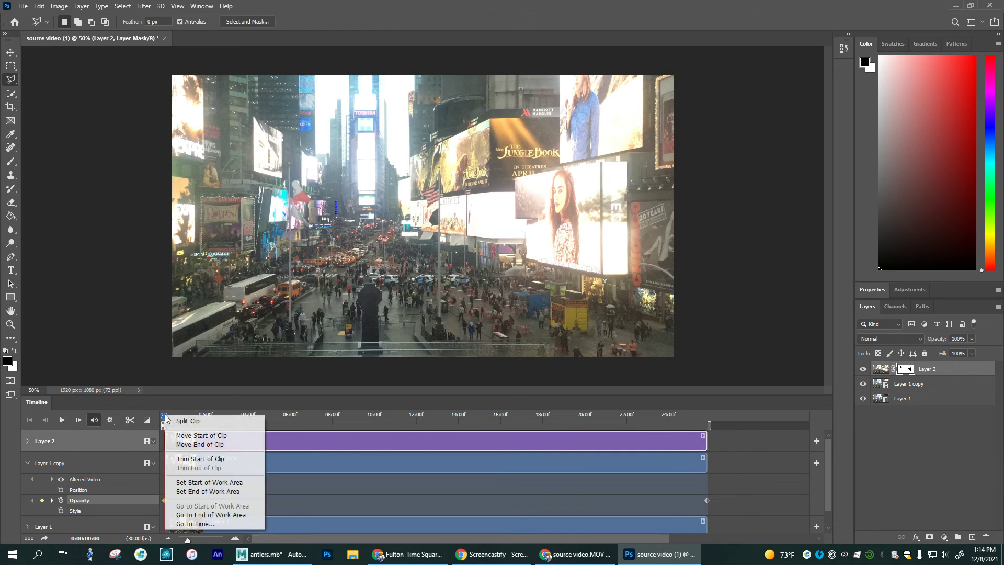
{"action": "left_click", "coordinate": [208, 521]}
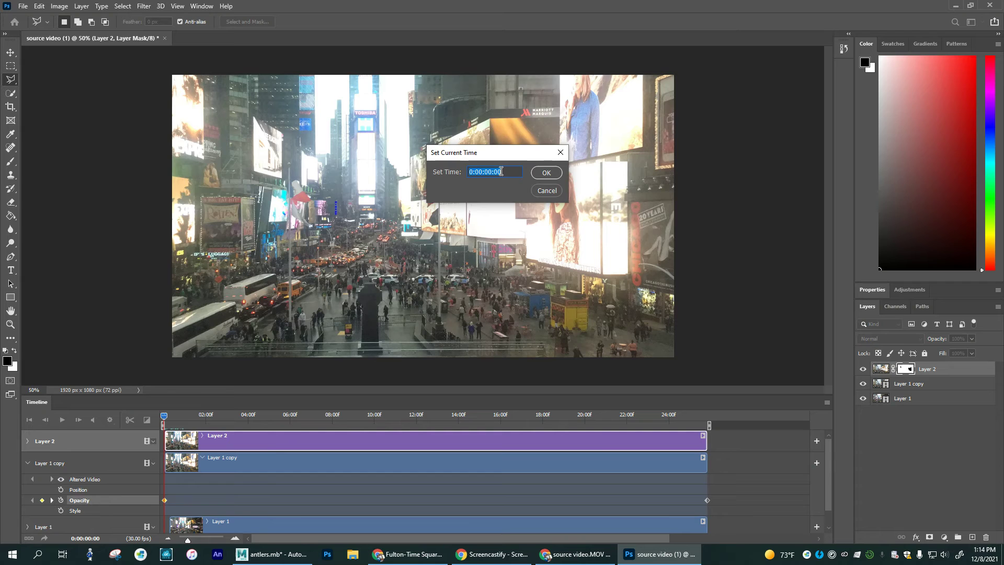
{"action": "type", "text": "5:14"}
{"action": "key", "text": "Return"}
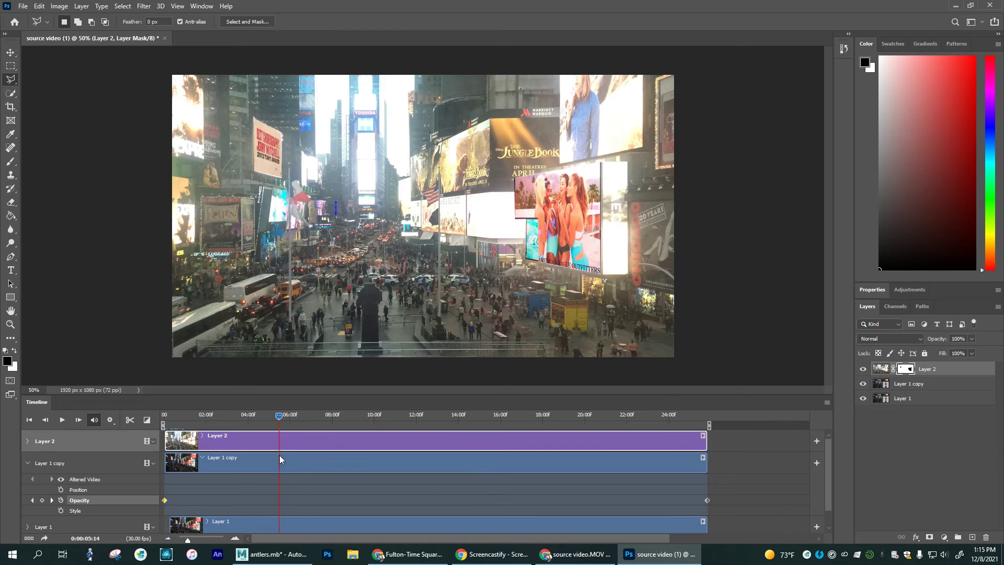
{"action": "left_click_drag", "start_coordinate": [709, 425], "coordinate": [281, 436]}
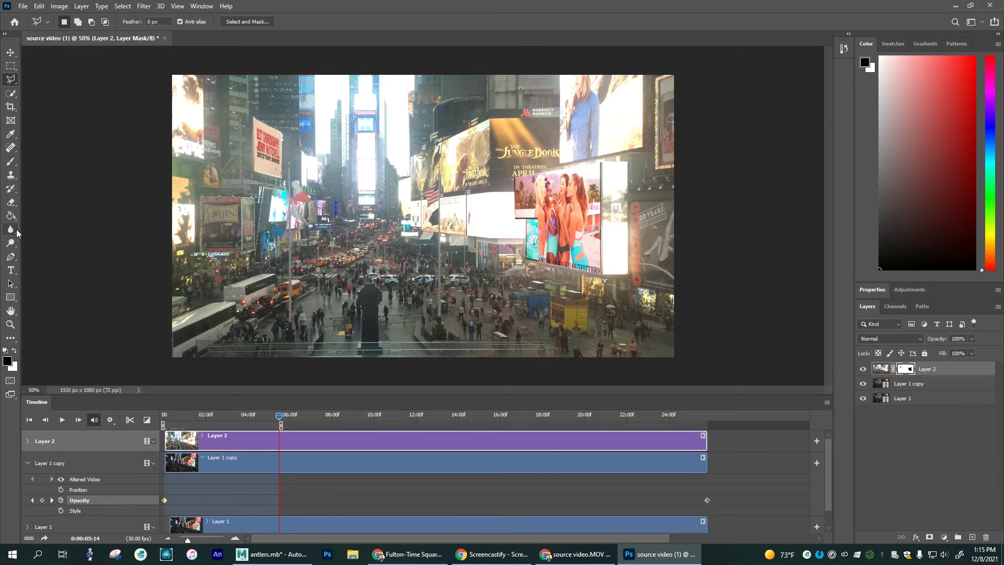
Step: Type the name watermark on a new text layer at the lower right
{"action": "left_click", "coordinate": [19, 270]}
{"action": "left_click", "coordinate": [566, 342]}
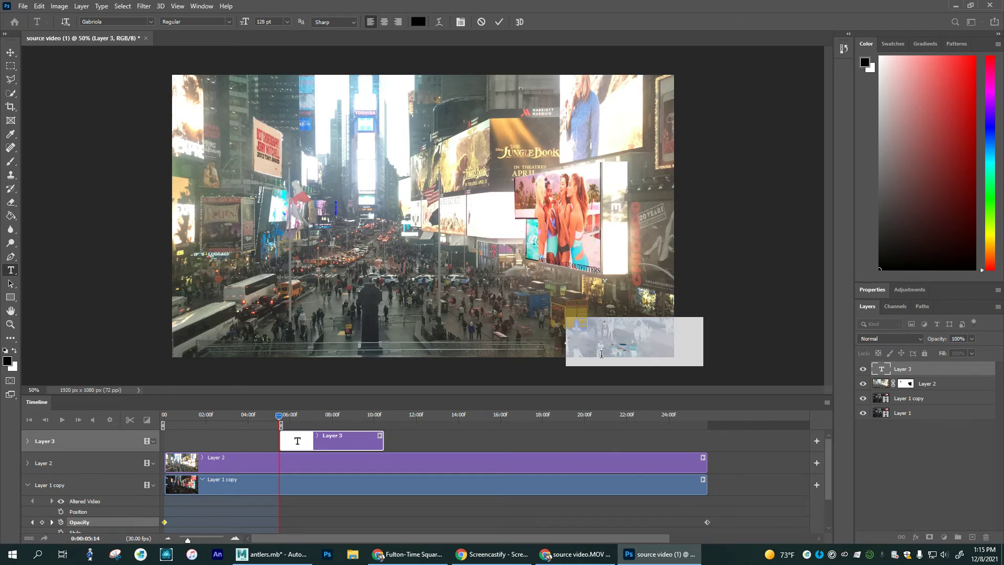
{"action": "type", "text": "Mr. Fulton"}
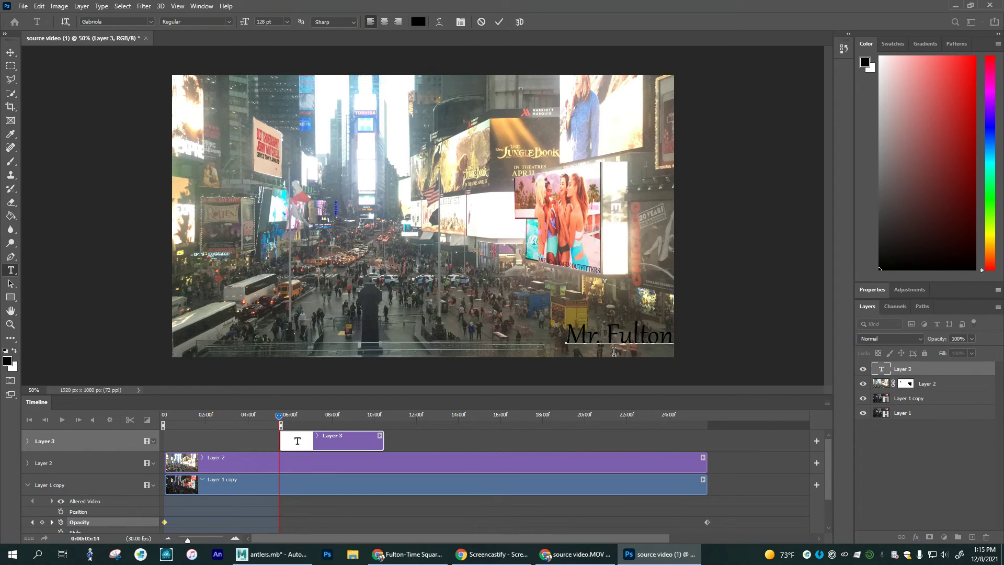
Step: Colour the watermark text white, commit it, and fade the layer to 29% opacity
{"action": "key", "text": "ctrl+a"}
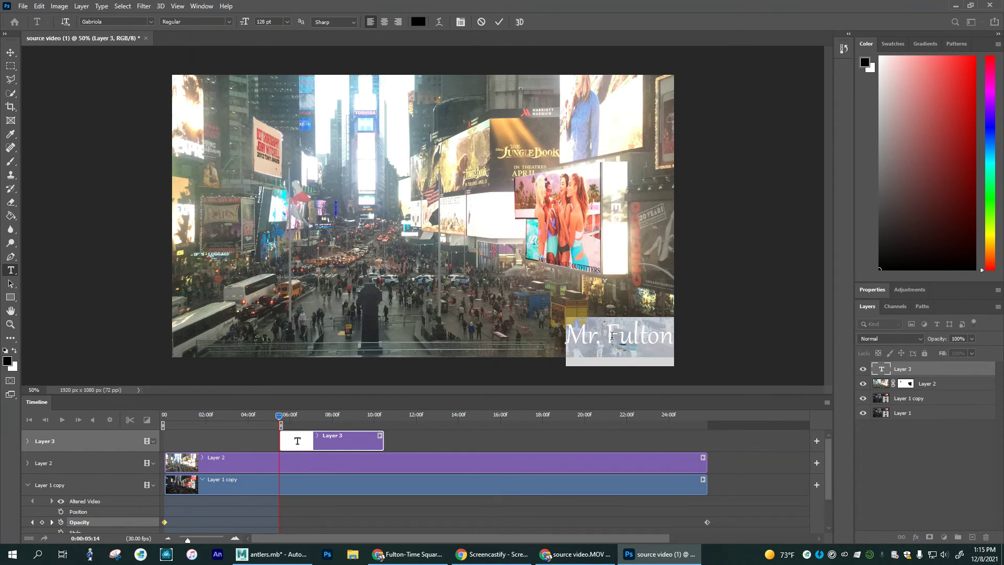
{"action": "left_click", "coordinate": [422, 22]}
{"action": "left_click", "coordinate": [365, 127]}
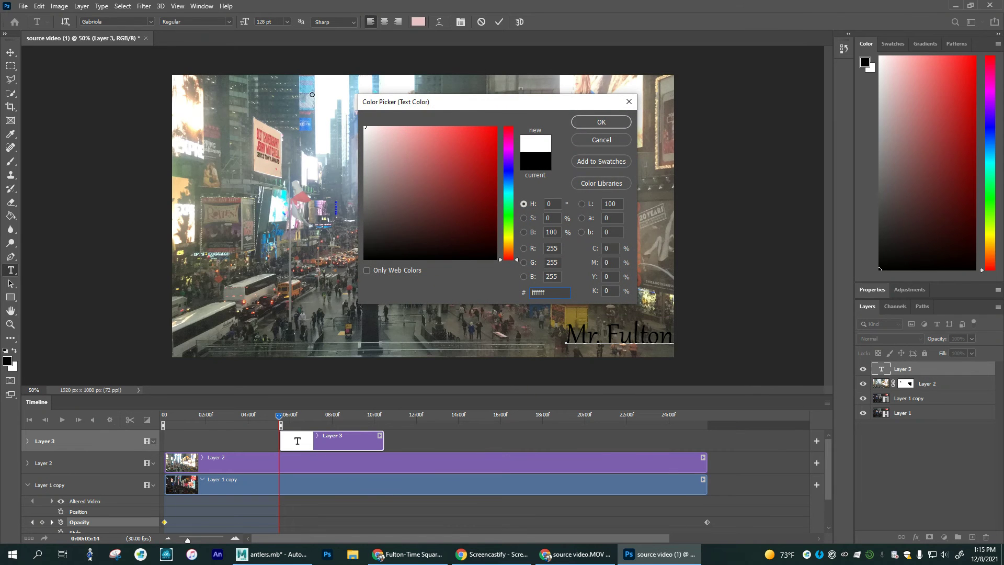
{"action": "left_click", "coordinate": [584, 121]}
{"action": "key", "text": "ctrl+Return"}
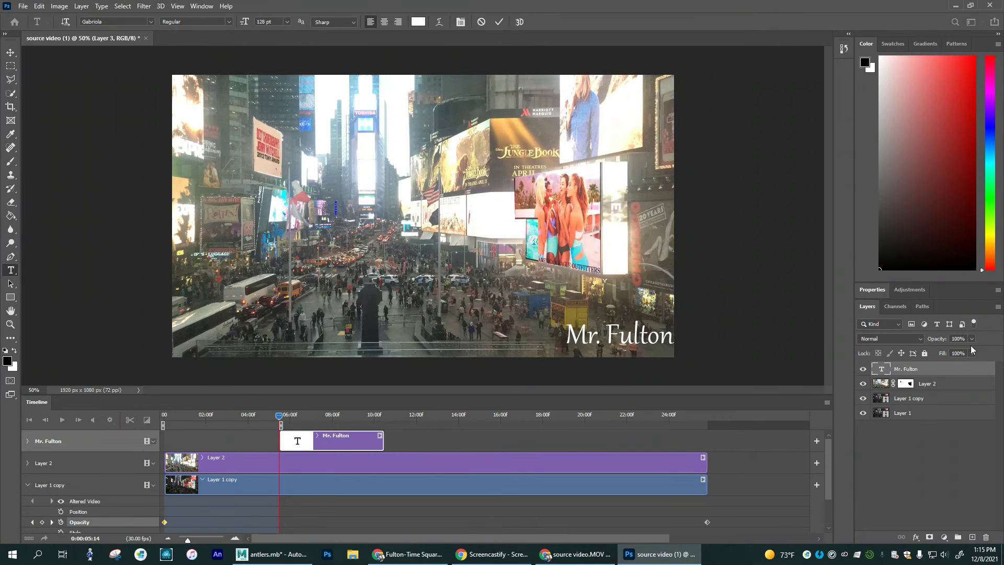
{"action": "left_click", "coordinate": [973, 339]}
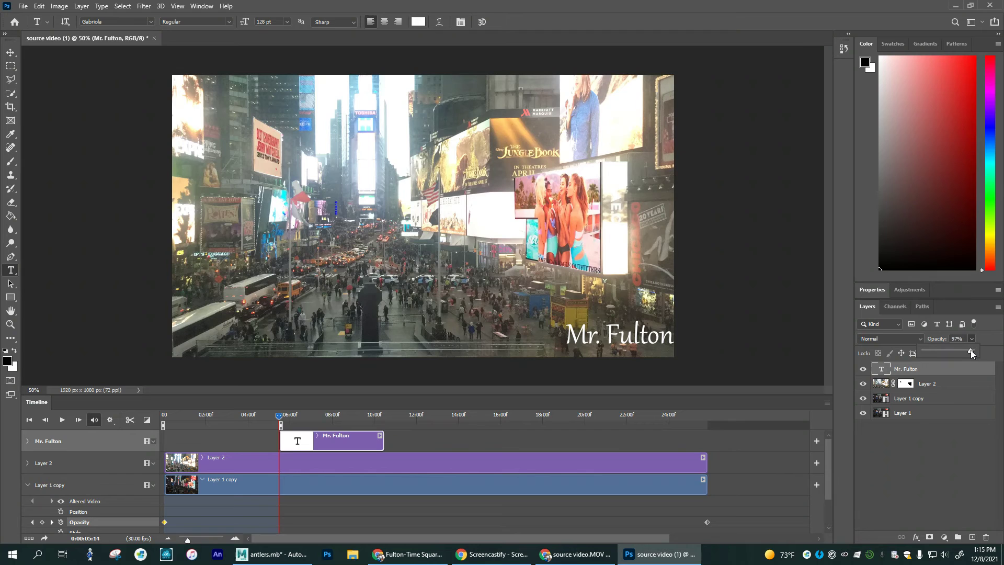
{"action": "left_click_drag", "start_coordinate": [942, 353], "coordinate": [939, 353]}
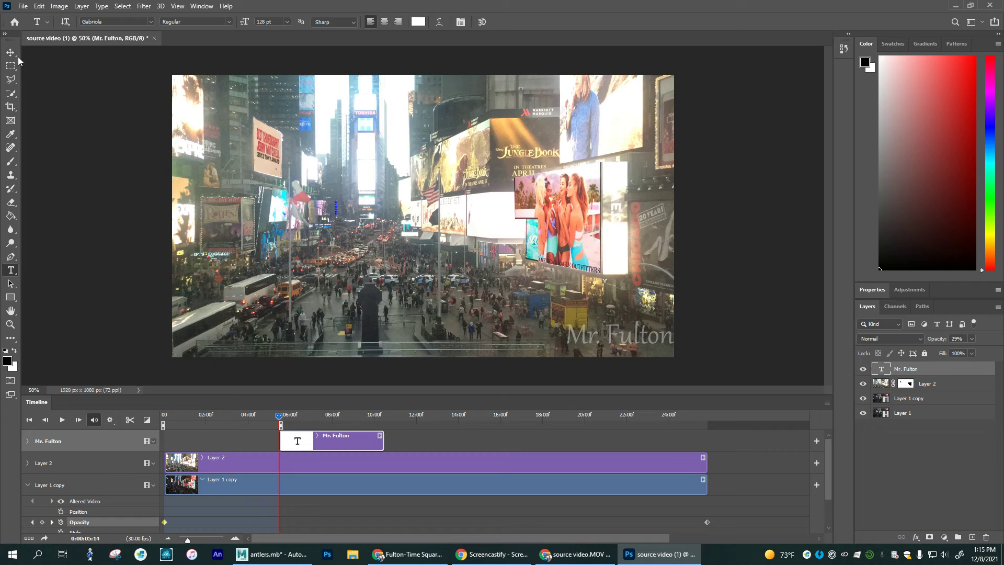
Step: Save the document as Timesquare.psd in Photoshop format, accepting the compatibility option
{"action": "left_click", "coordinate": [23, 6]}
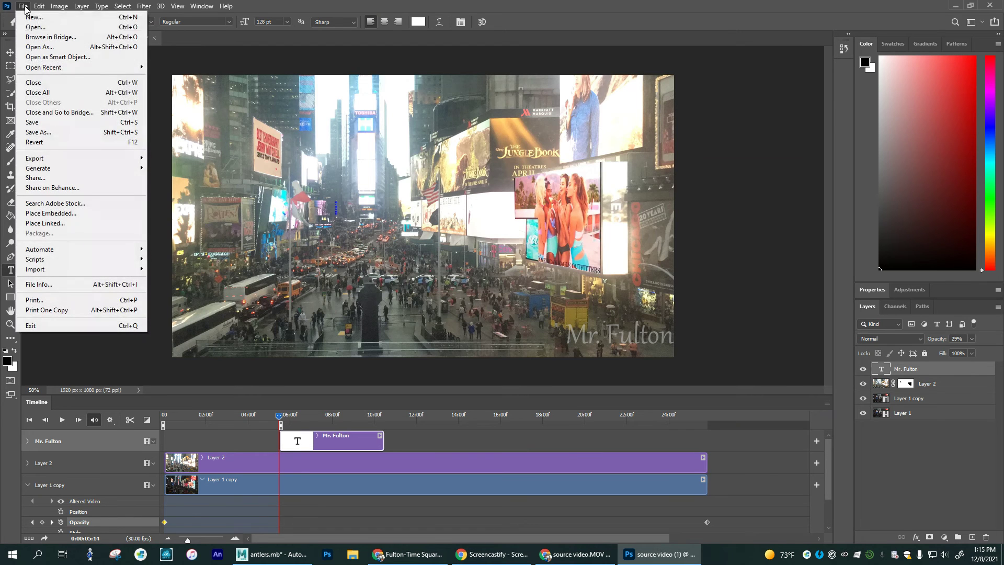
{"action": "left_click", "coordinate": [46, 131]}
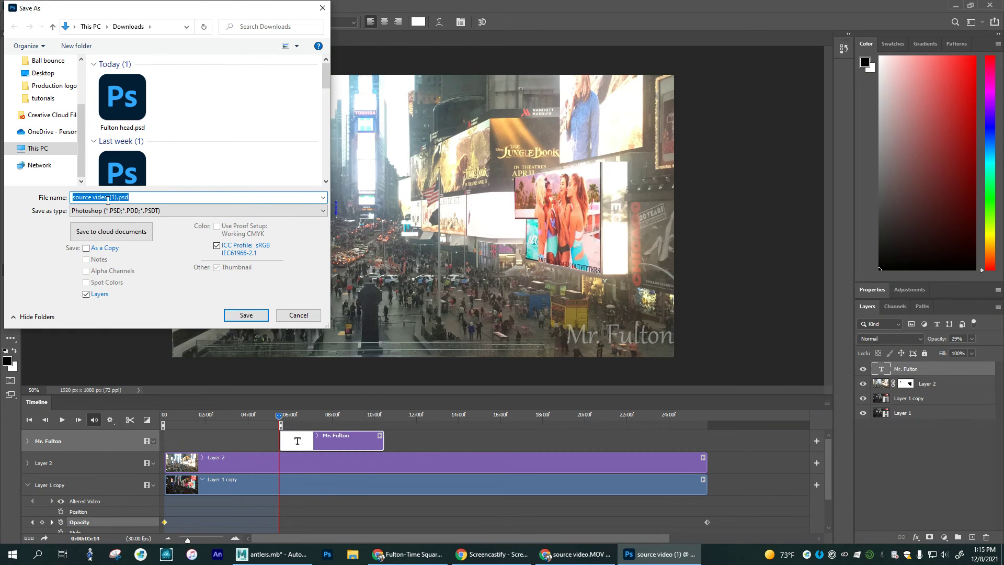
{"action": "type", "text": "Timesquare"}
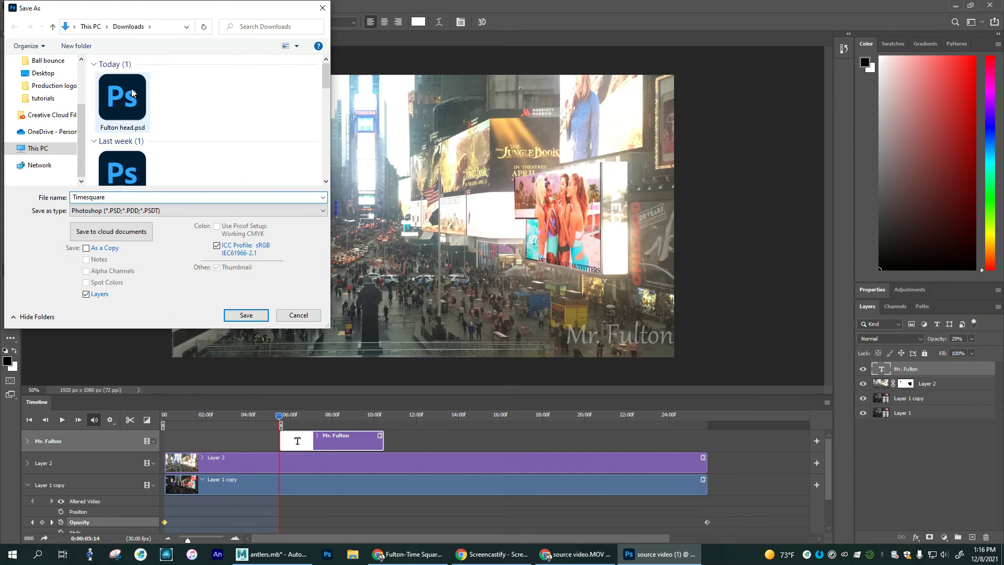
{"action": "left_click", "coordinate": [251, 317]}
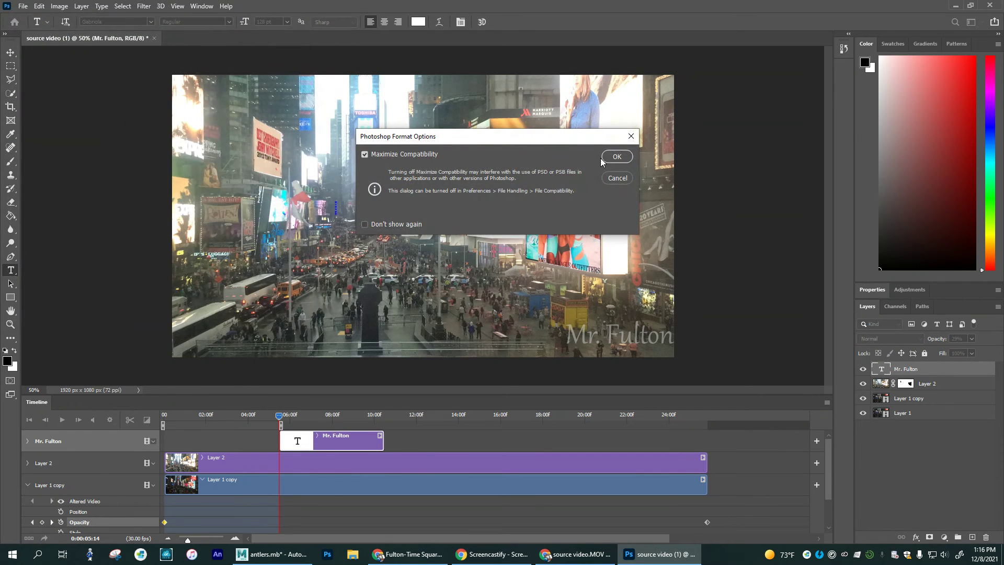
{"action": "left_click", "coordinate": [608, 157]}
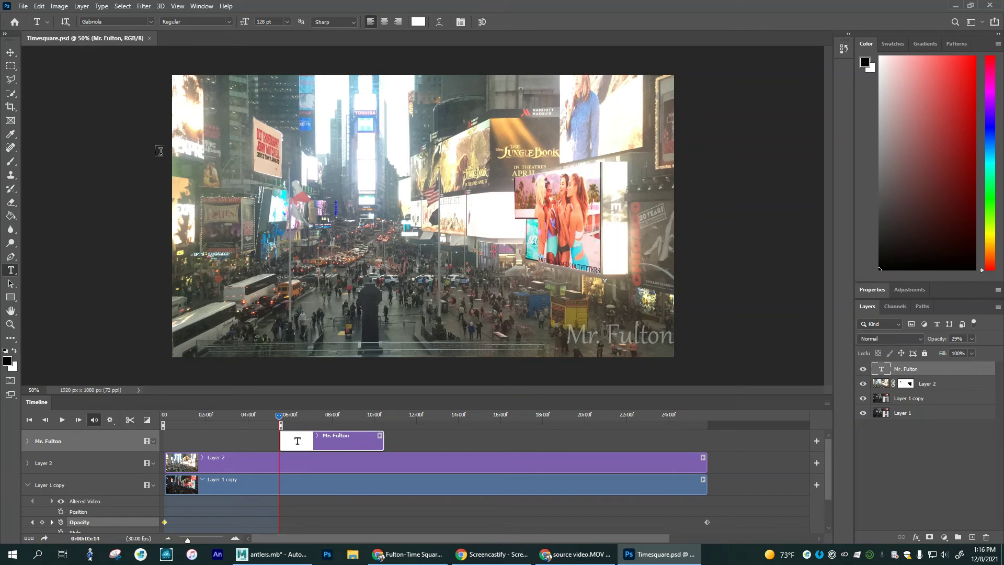
{"action": "left_click", "coordinate": [23, 9]}
{"action": "mouse_move", "coordinate": [64, 159]}
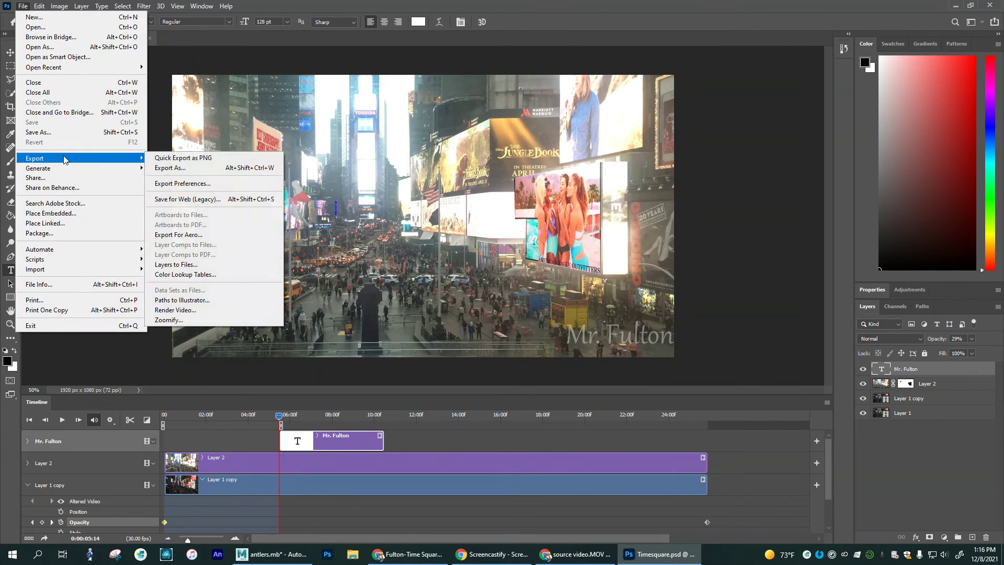
Step: Open Save for Web (Legacy) and resize the GIF to 25 percent
{"action": "left_click", "coordinate": [182, 199]}
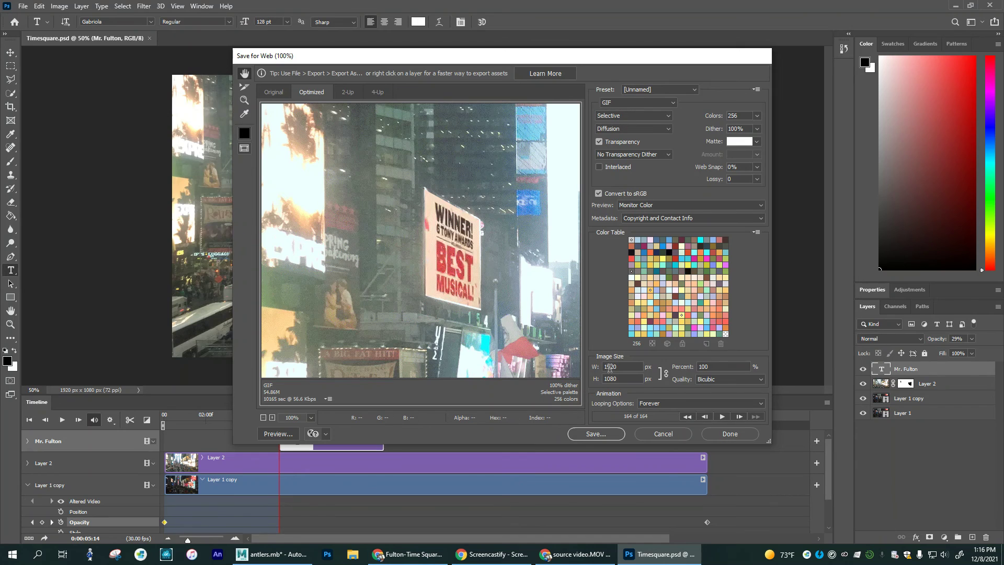
{"action": "left_click", "coordinate": [701, 366]}
{"action": "type", "text": "25"}
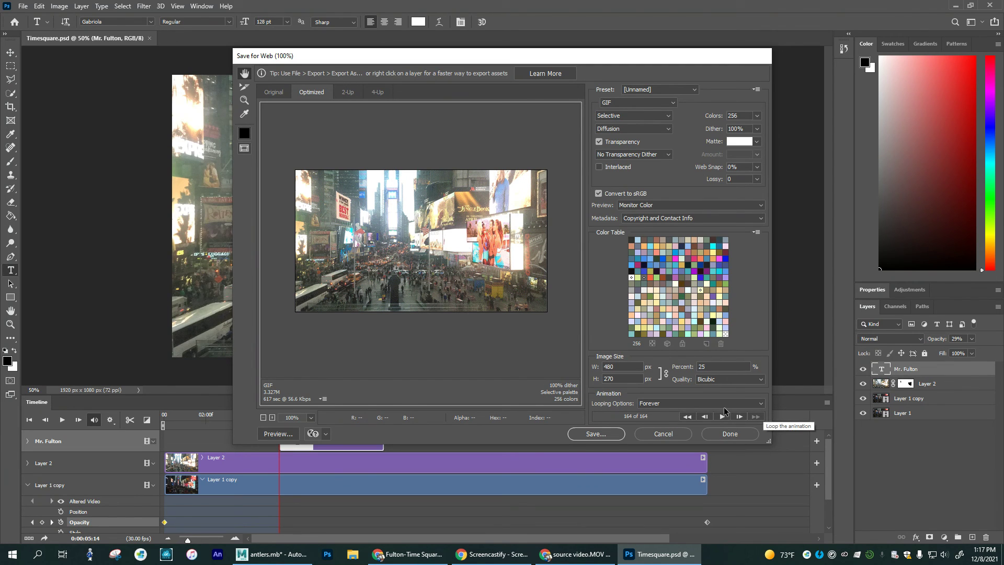
Step: Save the GIF as Timesquare.gif, replacing the existing file, and open File Explorer
{"action": "left_click", "coordinate": [595, 434]}
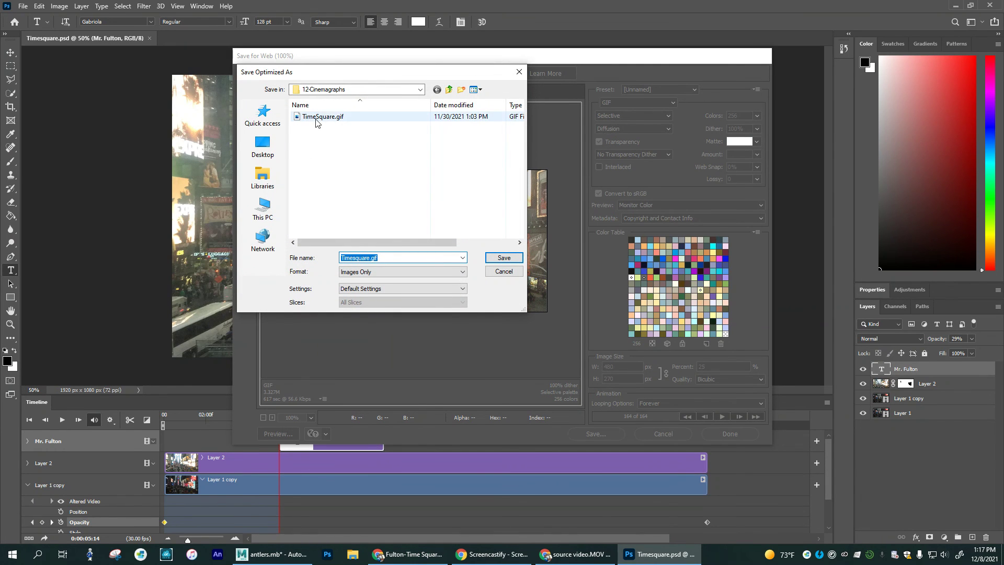
{"action": "left_click", "coordinate": [506, 262]}
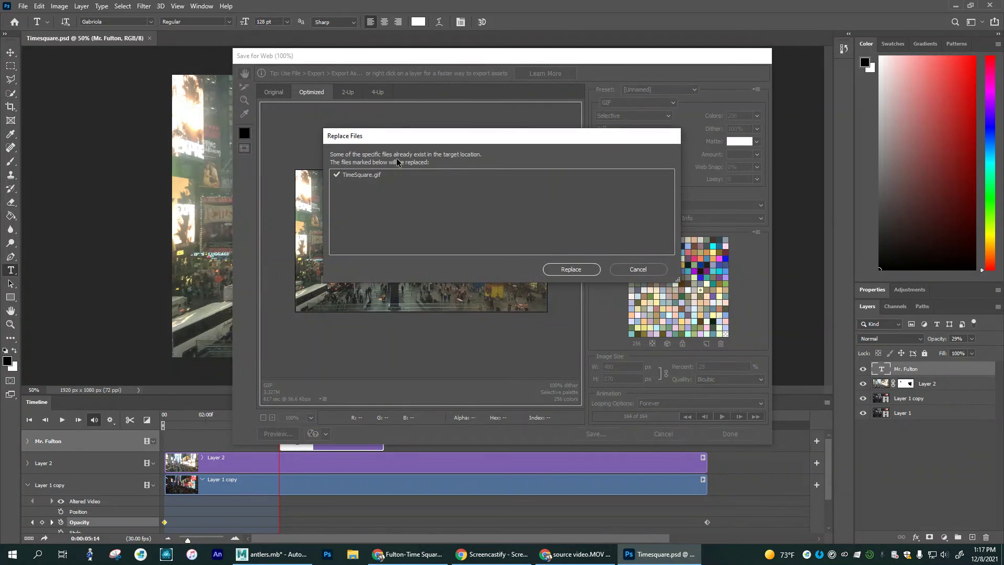
{"action": "left_click", "coordinate": [570, 269]}
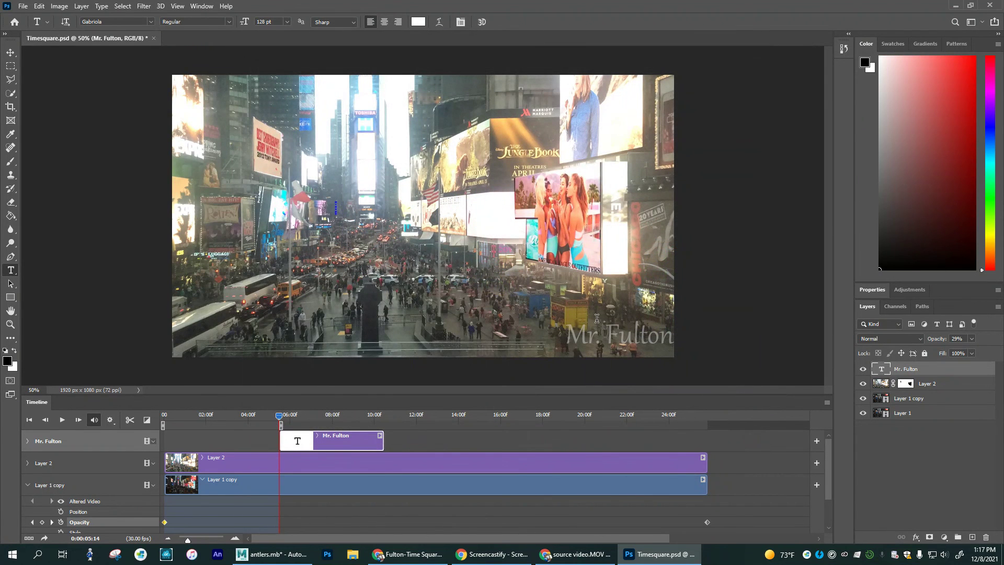
{"action": "left_click", "coordinate": [354, 552]}
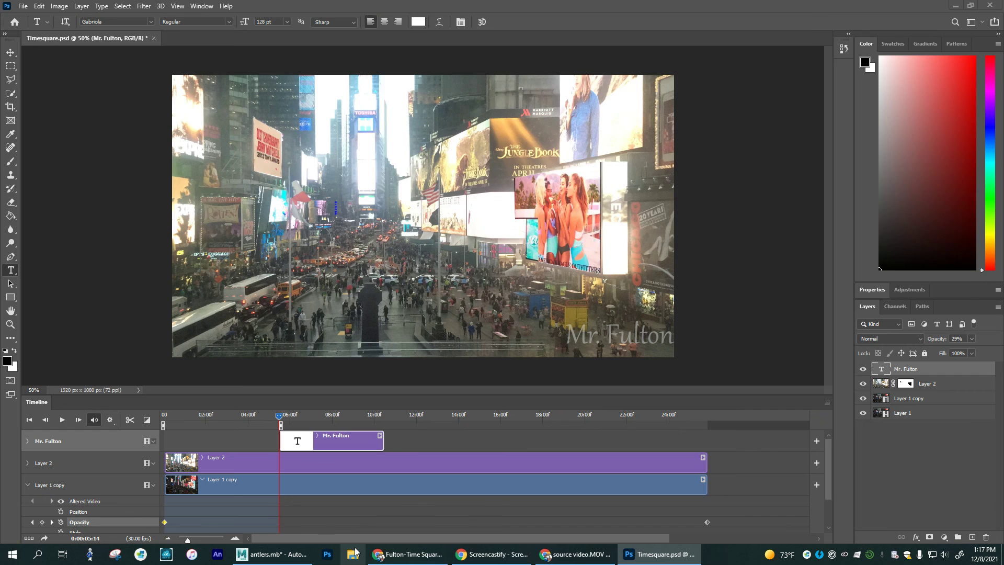
Step: Open the tutorials folder in File Explorer and scroll to locate 12-Cinemagraphs
{"action": "left_click", "coordinate": [208, 187]}
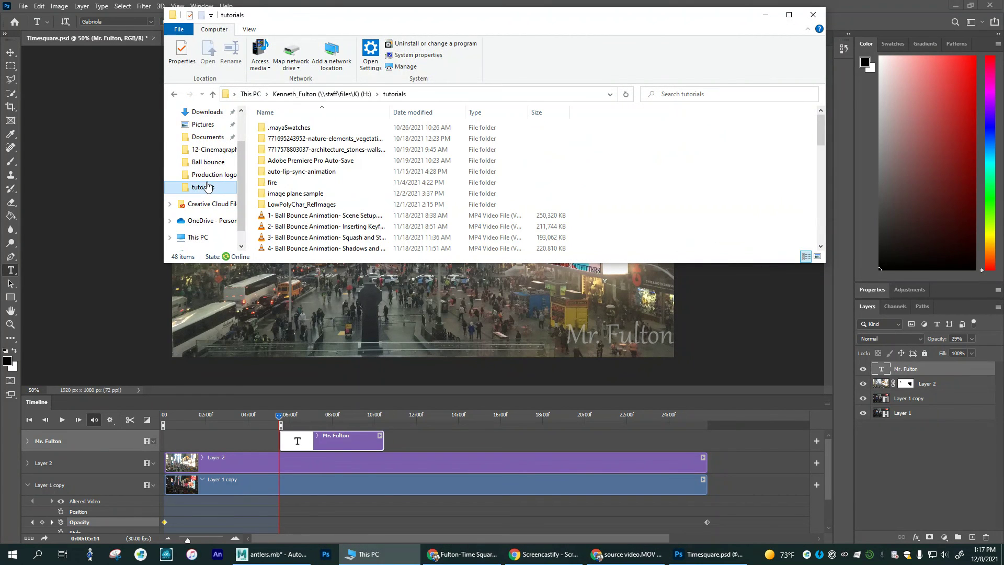
{"action": "scroll", "coordinate": [300, 180], "scroll_direction": "down", "scroll_amount": 4}
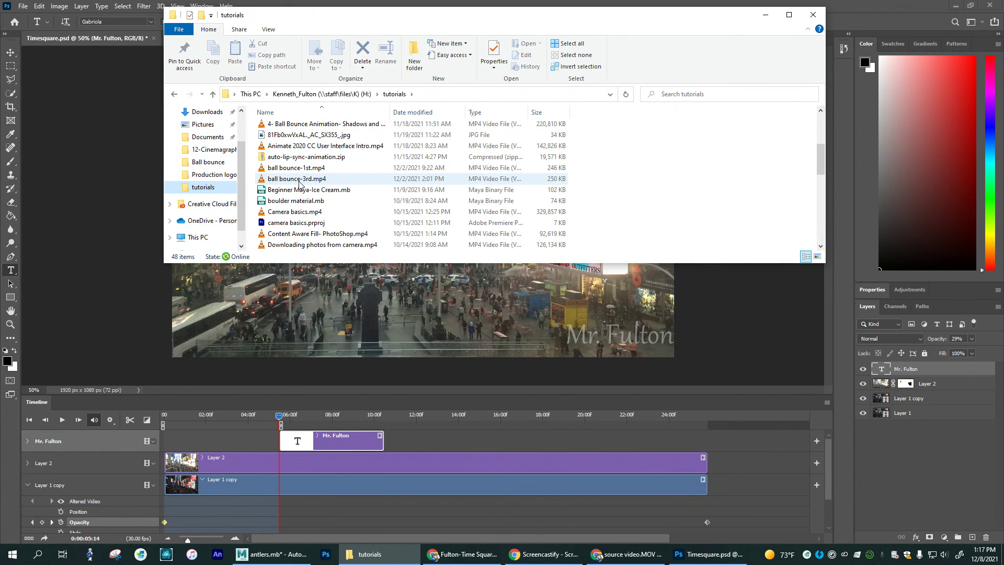
{"action": "scroll", "coordinate": [309, 175], "scroll_direction": "down", "scroll_amount": 3}
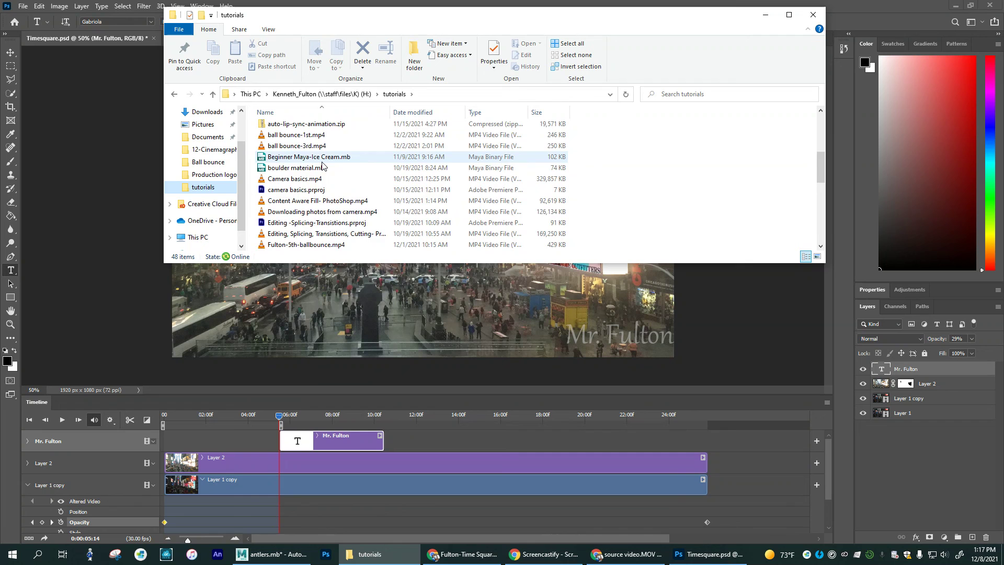
{"action": "scroll", "coordinate": [323, 168], "scroll_direction": "down", "scroll_amount": 2}
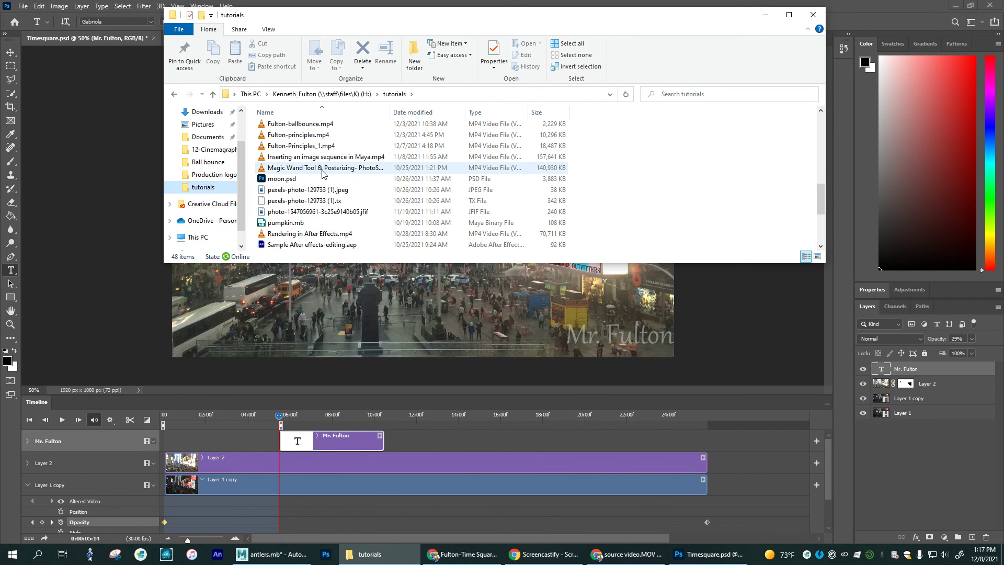
{"action": "scroll", "coordinate": [322, 174], "scroll_direction": "down", "scroll_amount": 3}
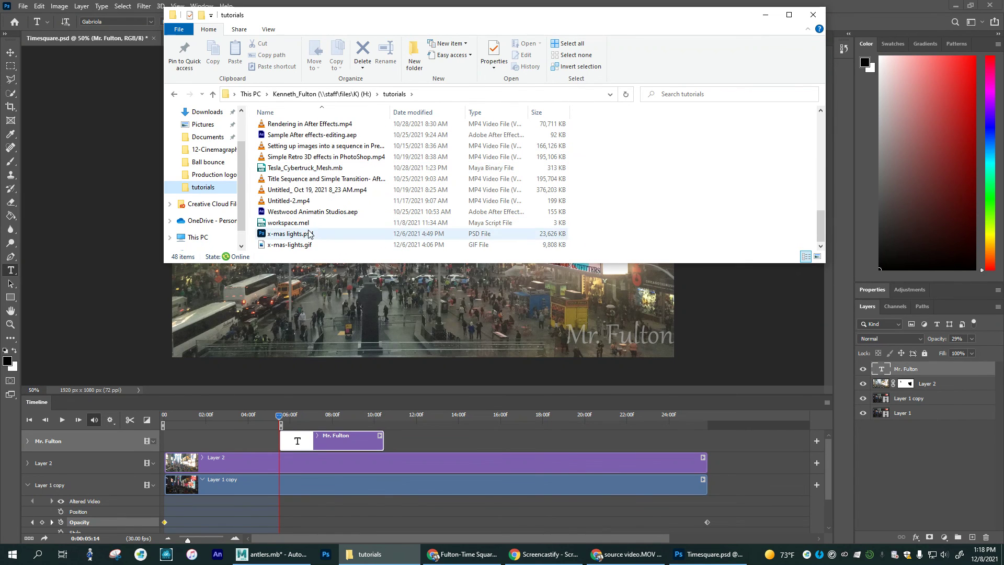
{"action": "scroll", "coordinate": [329, 215], "scroll_direction": "up", "scroll_amount": 1}
{"action": "scroll", "coordinate": [328, 215], "scroll_direction": "up", "scroll_amount": 12}
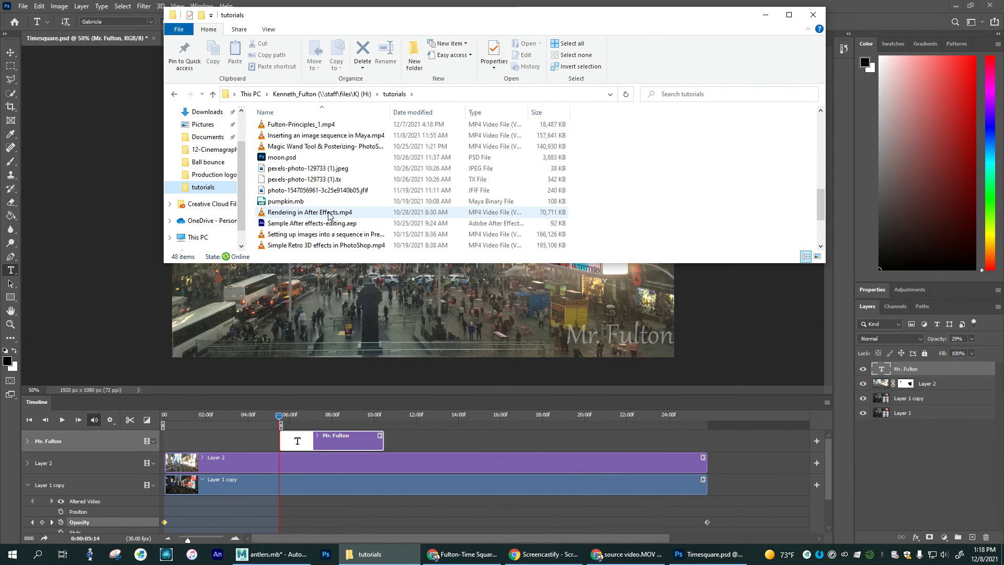
{"action": "scroll", "coordinate": [329, 208], "scroll_direction": "down", "scroll_amount": 1}
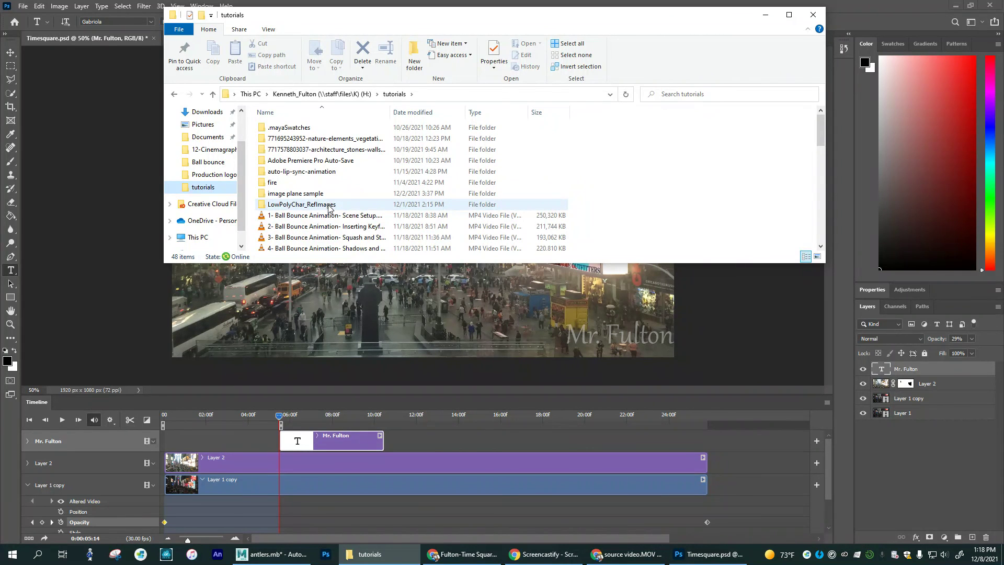
{"action": "scroll", "coordinate": [329, 210], "scroll_direction": "down", "scroll_amount": 1}
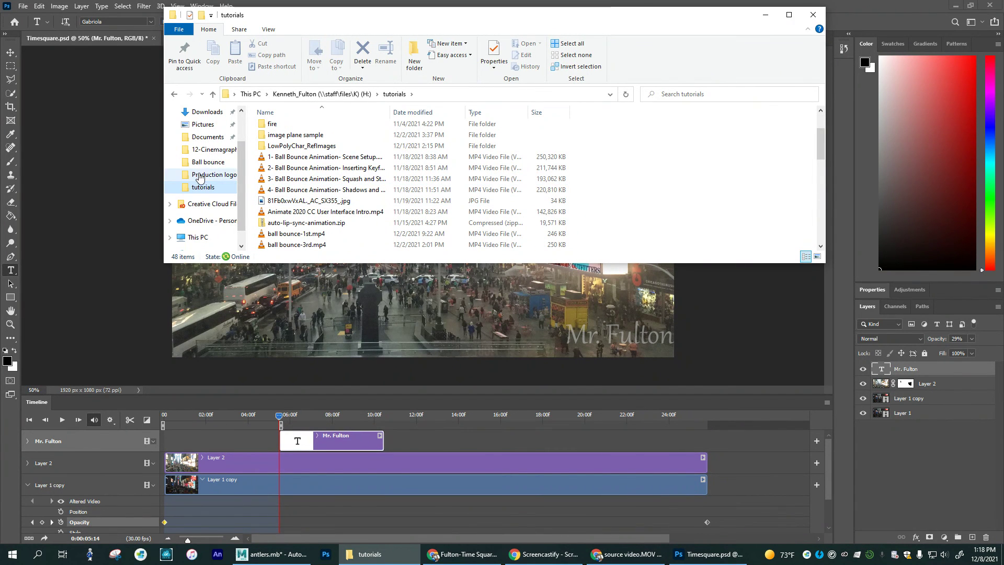
Step: Open 12-Cinemagraphs and launch TimeSquare.gif to preview the animation
{"action": "left_click", "coordinate": [210, 149]}
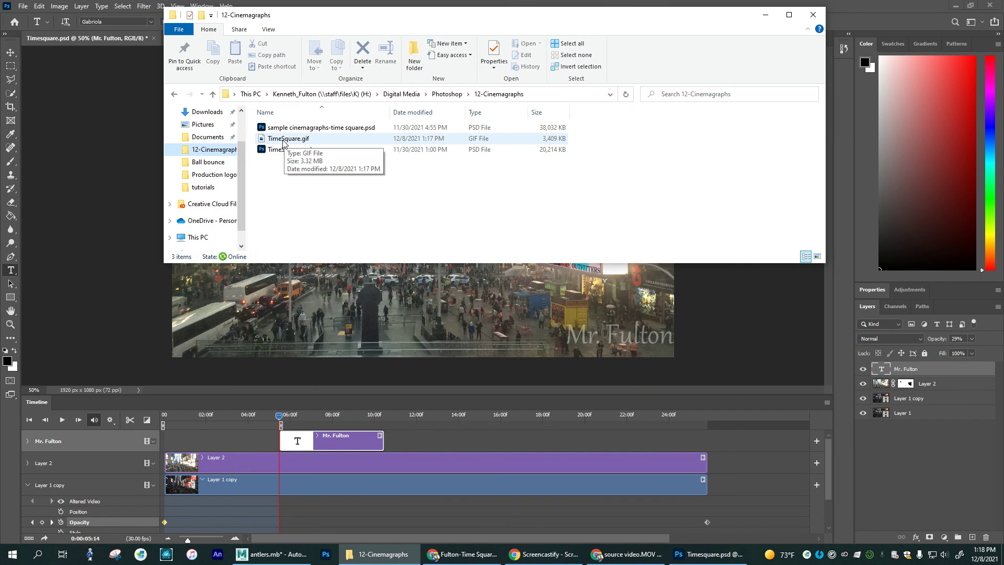
{"action": "left_click", "coordinate": [283, 140]}
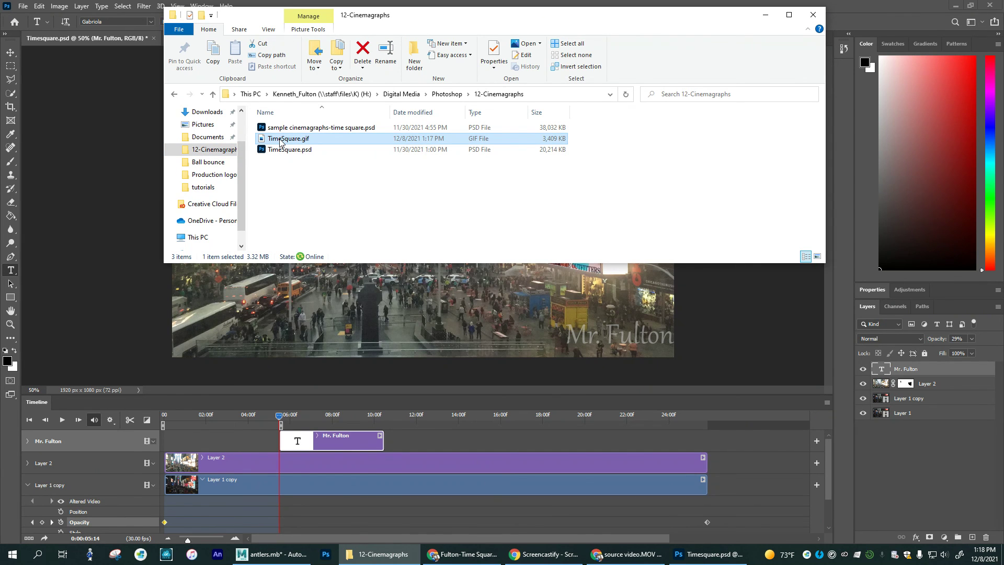
{"action": "double_click", "coordinate": [281, 139]}
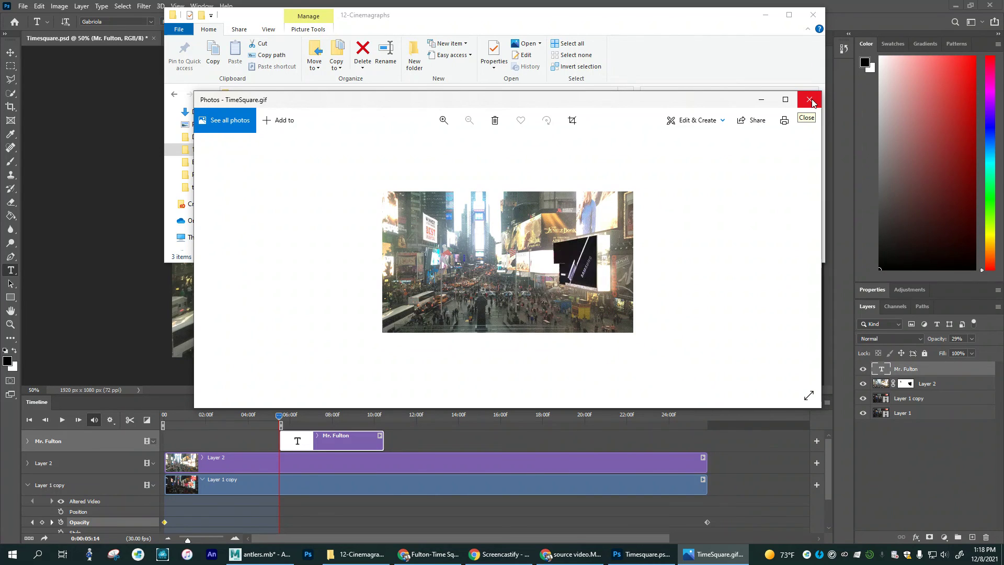
Step: Close the Photos preview of TimeSquare.gif and the File Explorer window
{"action": "left_click", "coordinate": [811, 103]}
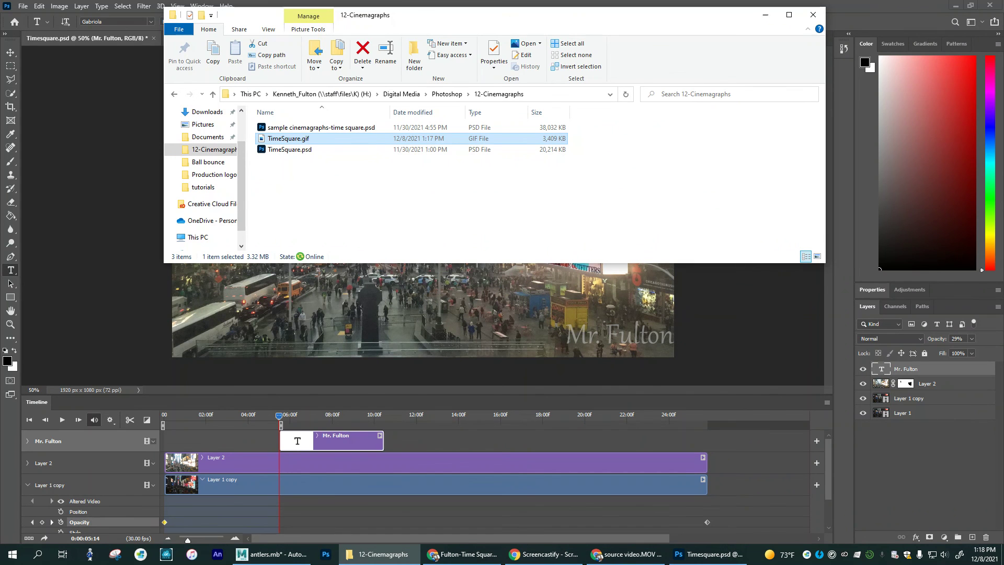
{"action": "left_click", "coordinate": [809, 16]}
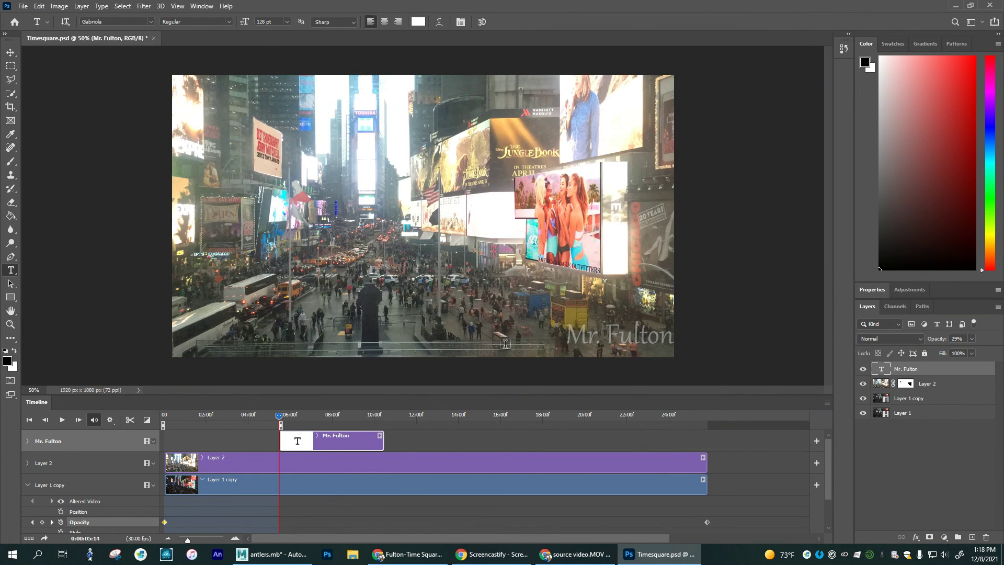